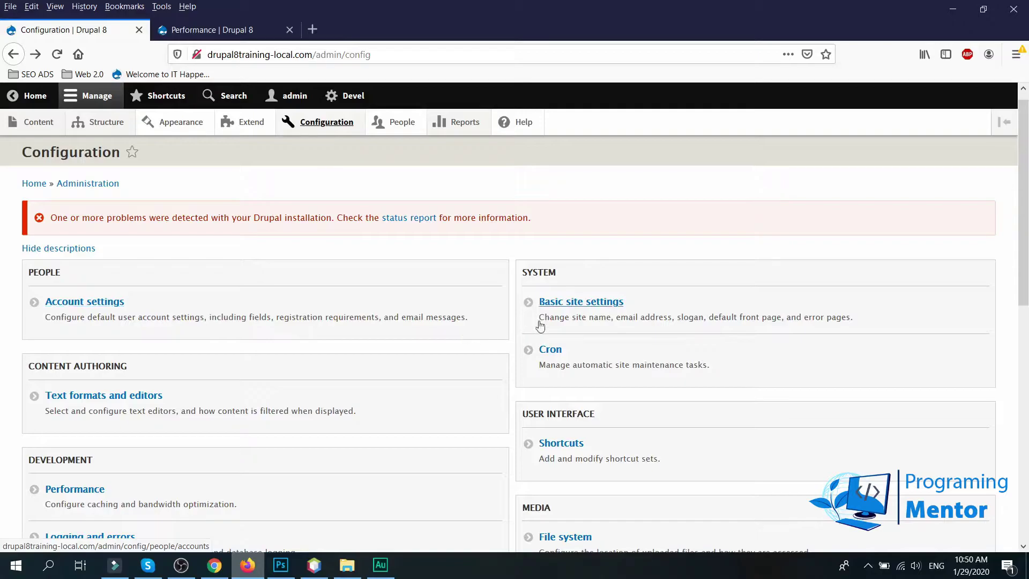
Open the basic site settings and review the site details, front page and error pages sections.
left_click(559, 303)
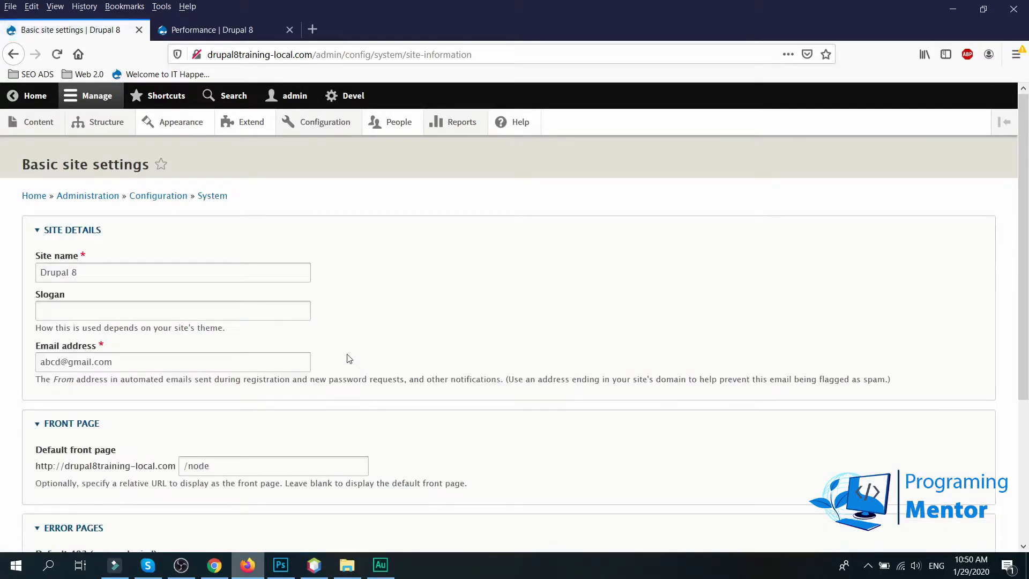
left_click_drag(82, 274, 35, 269)
scroll(90, 306, "down", 2)
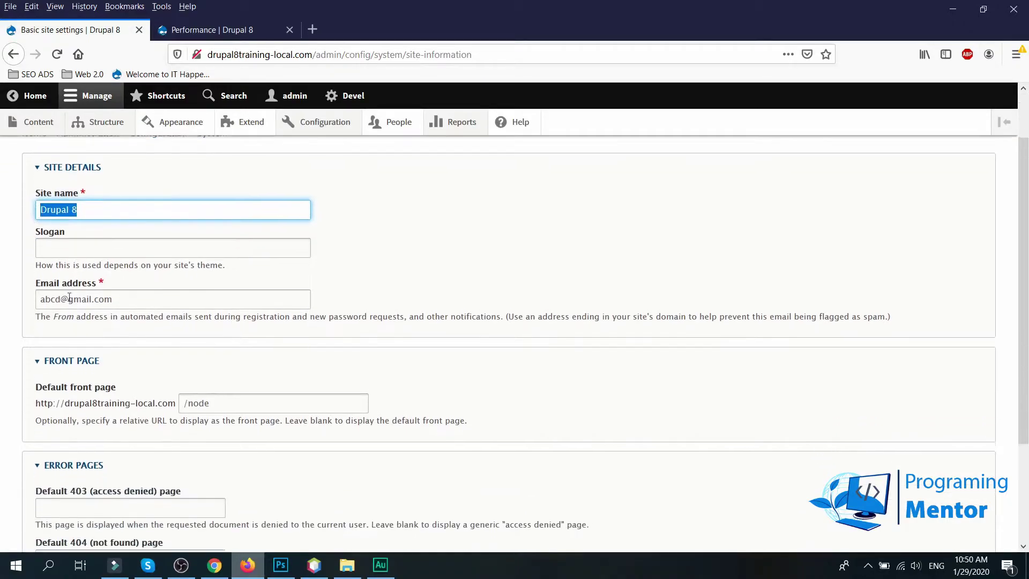
scroll(76, 370, "down", 3)
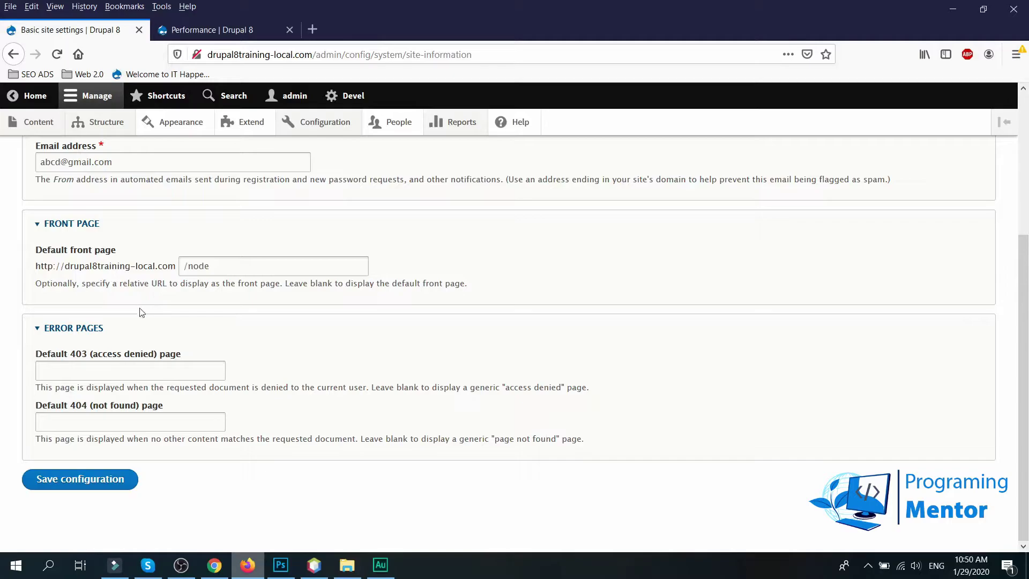
Switch to Chrome to check the site's current front page content, and return to the default front page setting in Firefox.
left_click(215, 565)
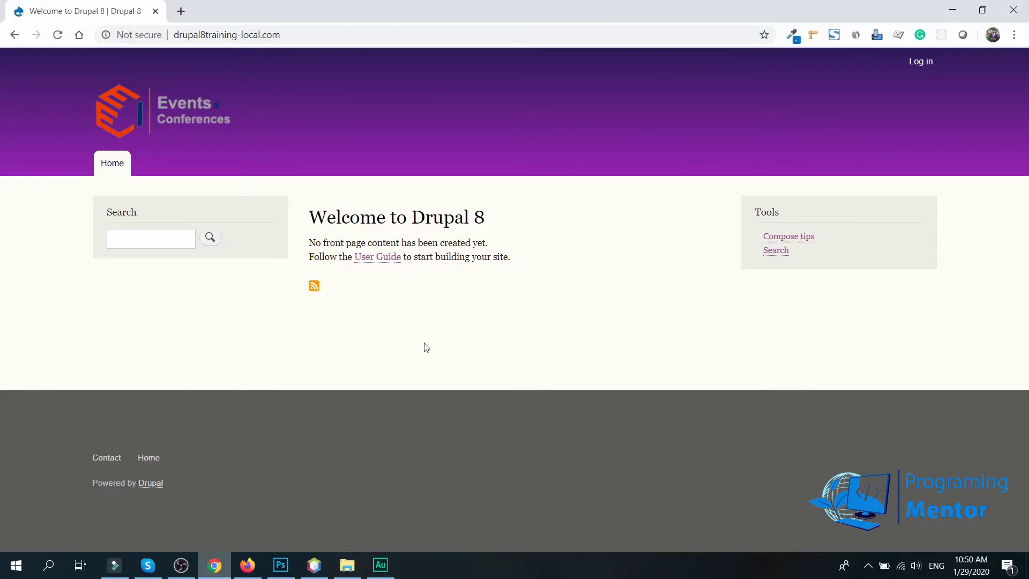
mouse_move(309, 243)
left_mouse_down()
mouse_move(461, 239)
mouse_move(306, 243)
left_mouse_up()
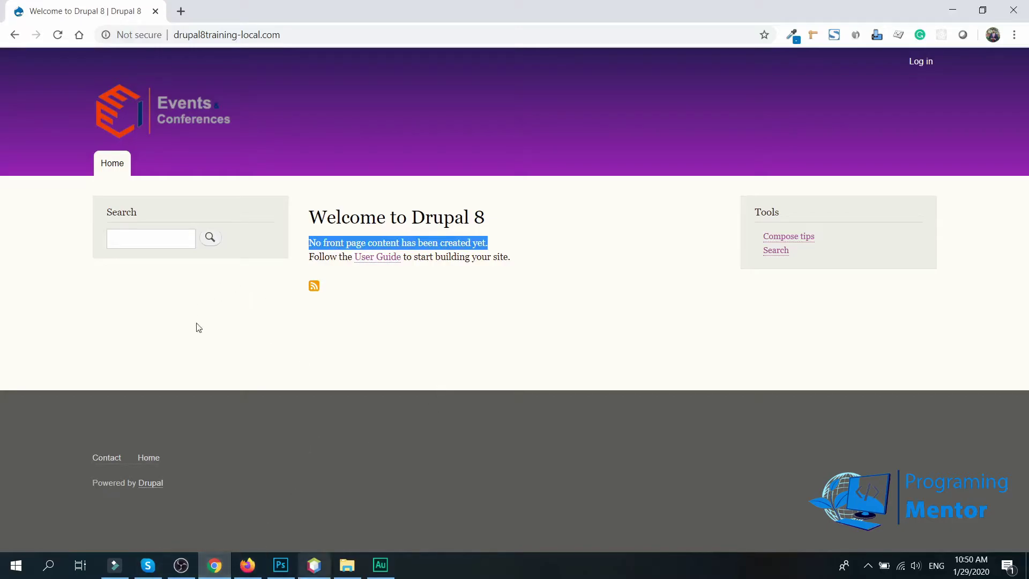
left_click(249, 566)
left_click(215, 269)
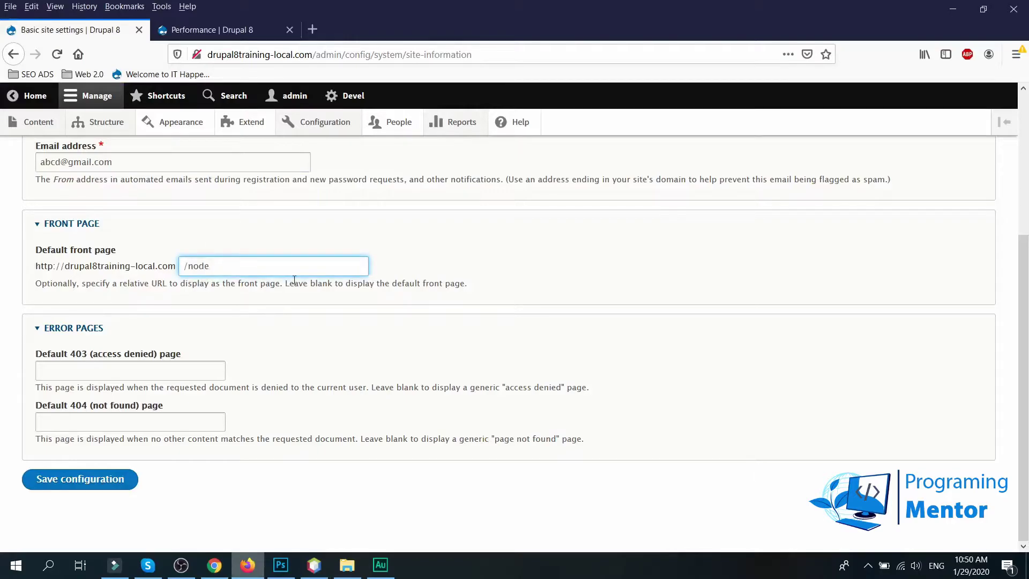
Open the content list in a new browser tab, and create and save a Basic page titled "Front Page".
middle_click(43, 122)
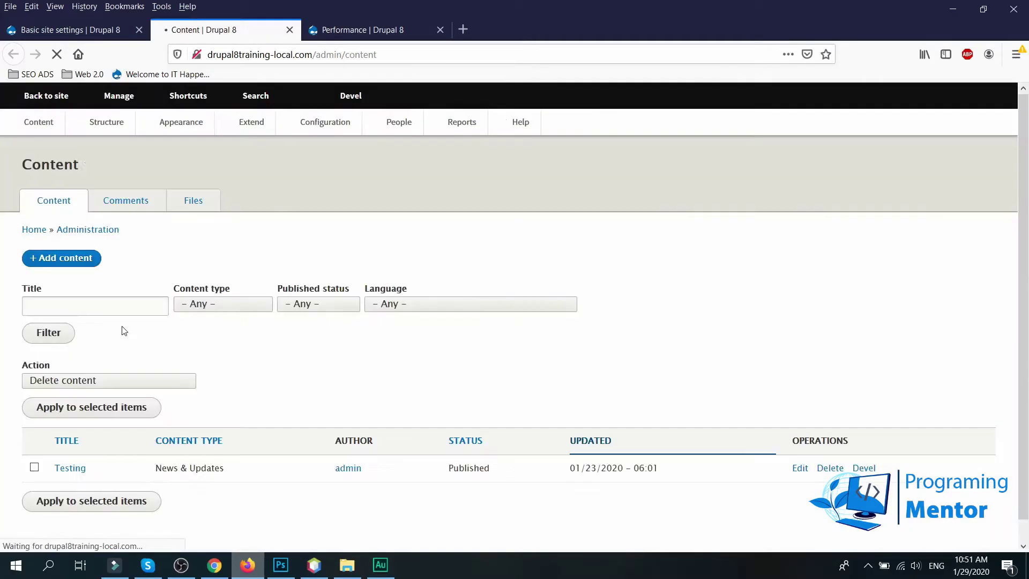
scroll(156, 338, "down", 1)
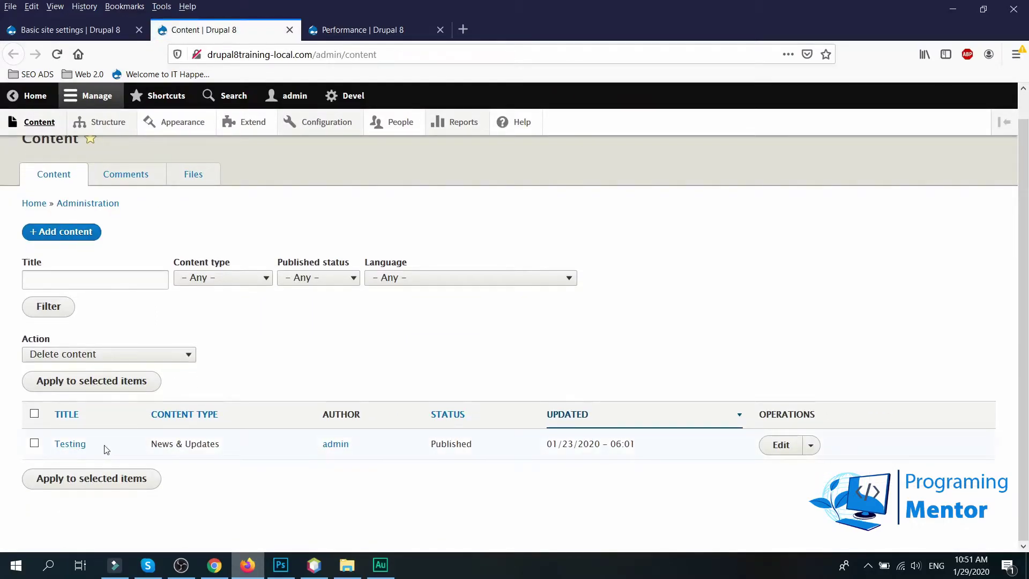
scroll(107, 294, "up", 1)
left_click(81, 264)
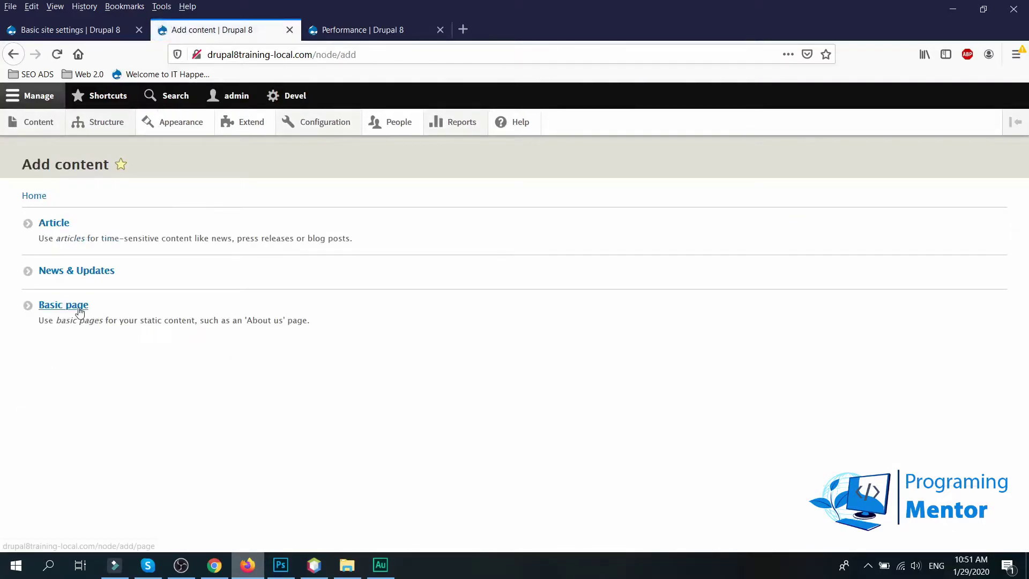
left_click(81, 309)
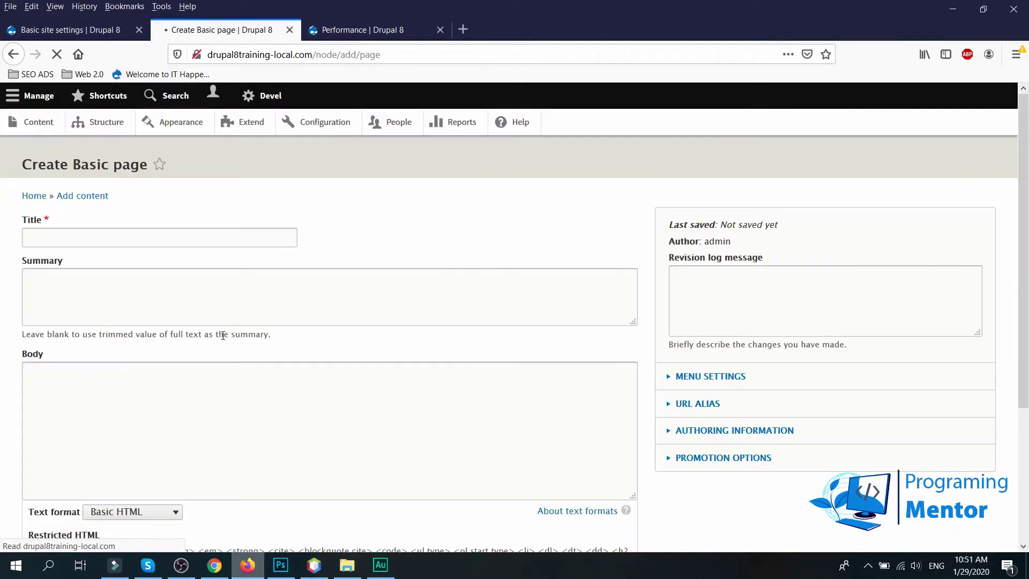
left_click(175, 244)
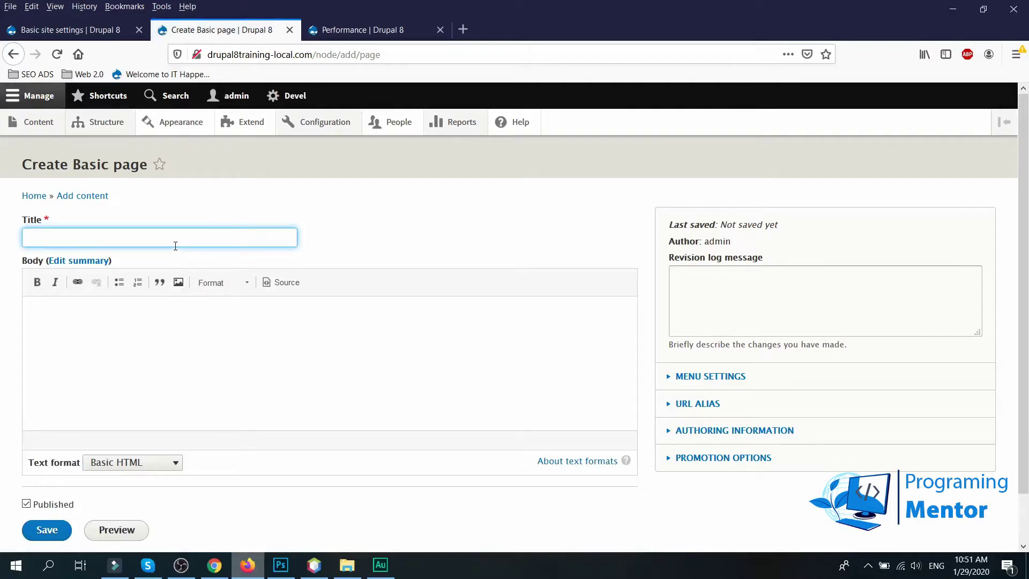
type("Front Page")
scroll(209, 426, "down", 2)
key("Return")
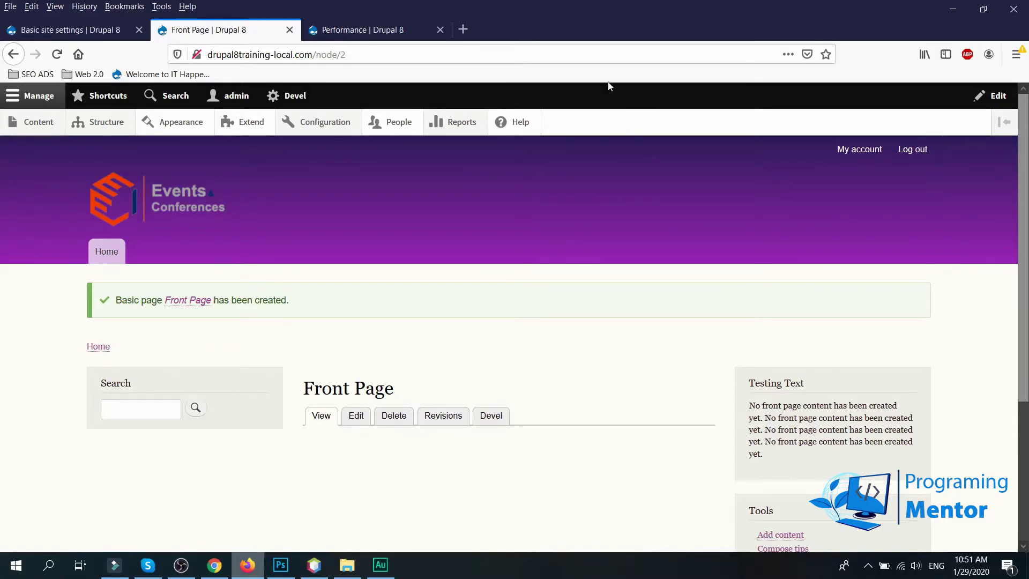
Read the new page's node path from its address and set the default front page to /node/2 in the basic site settings.
double_click(325, 55)
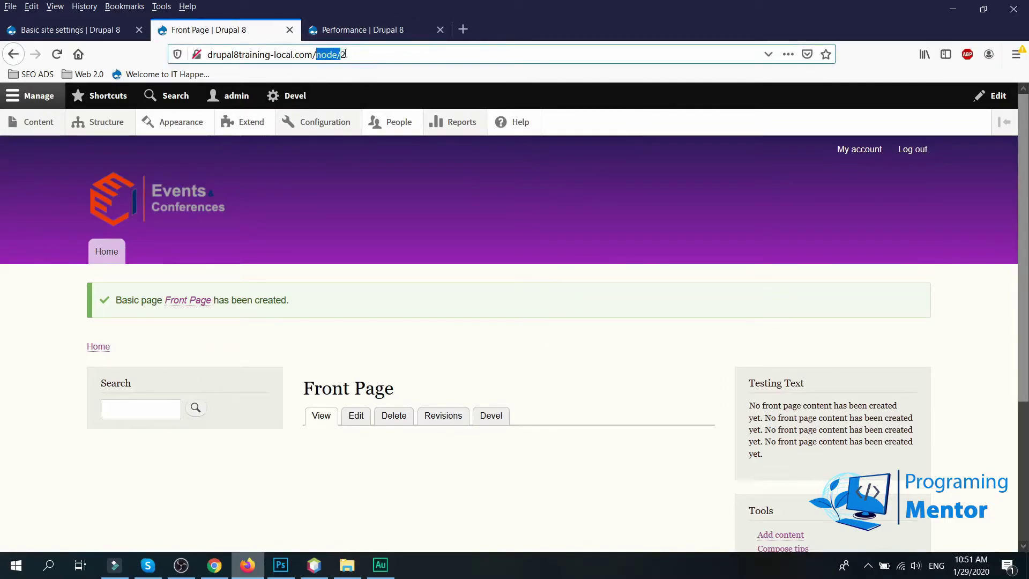
left_click(343, 54)
double_click(343, 54)
left_click(344, 54)
left_click_drag(346, 54, 316, 54)
left_click(349, 54)
left_click(75, 30)
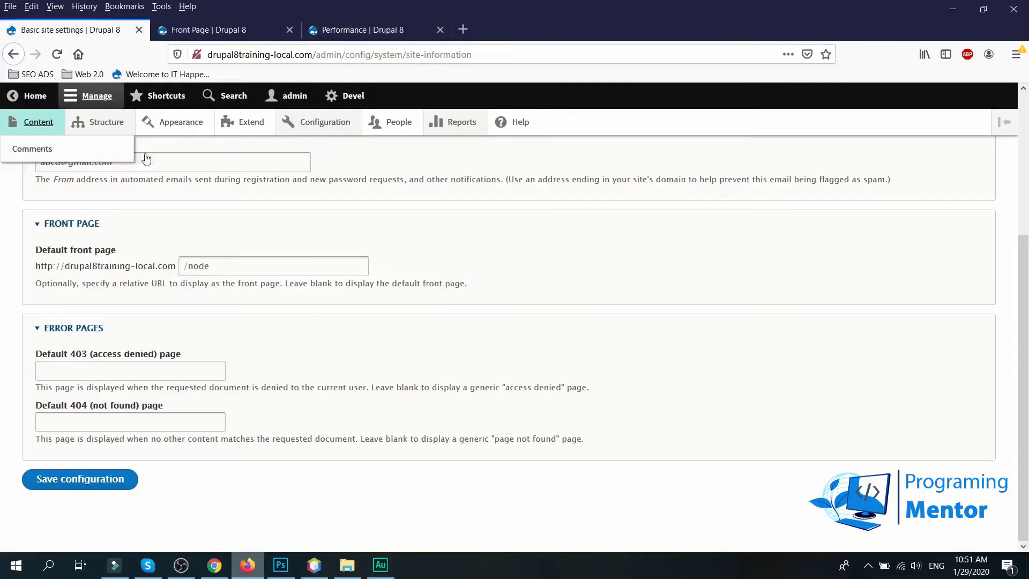
left_click(231, 267)
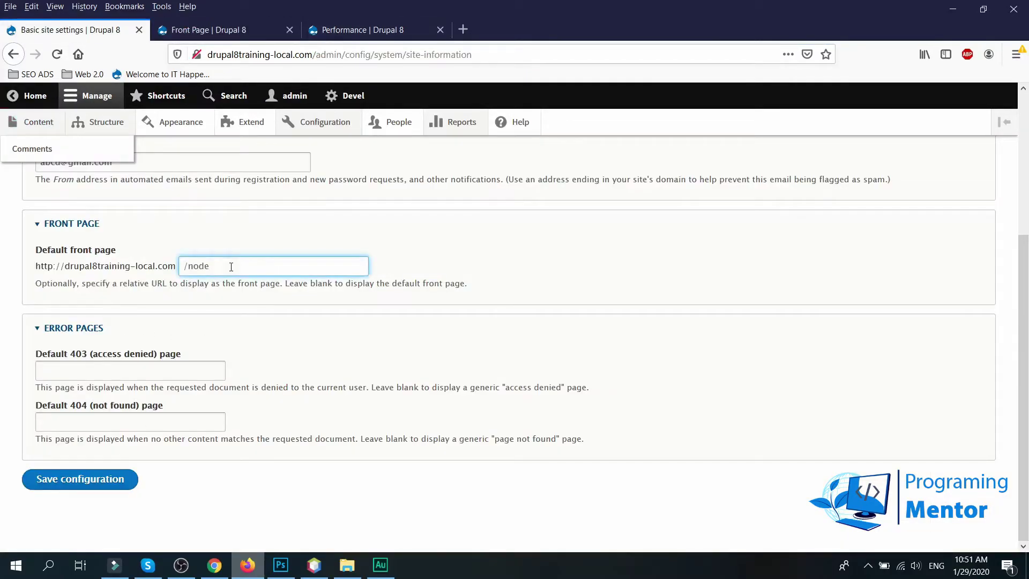
type("/2")
left_click_drag(211, 268, 226, 268)
Review the error page settings, leave the default 403 and 404 pages blank, and save the configuration.
left_click_drag(135, 333, 41, 333)
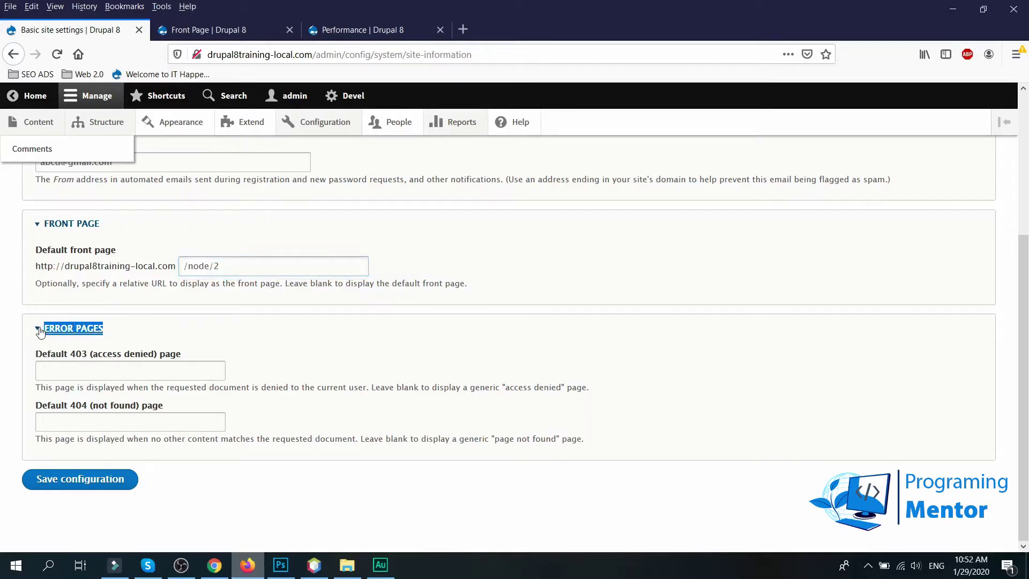
scroll(41, 333, "up", 2)
left_click(91, 453)
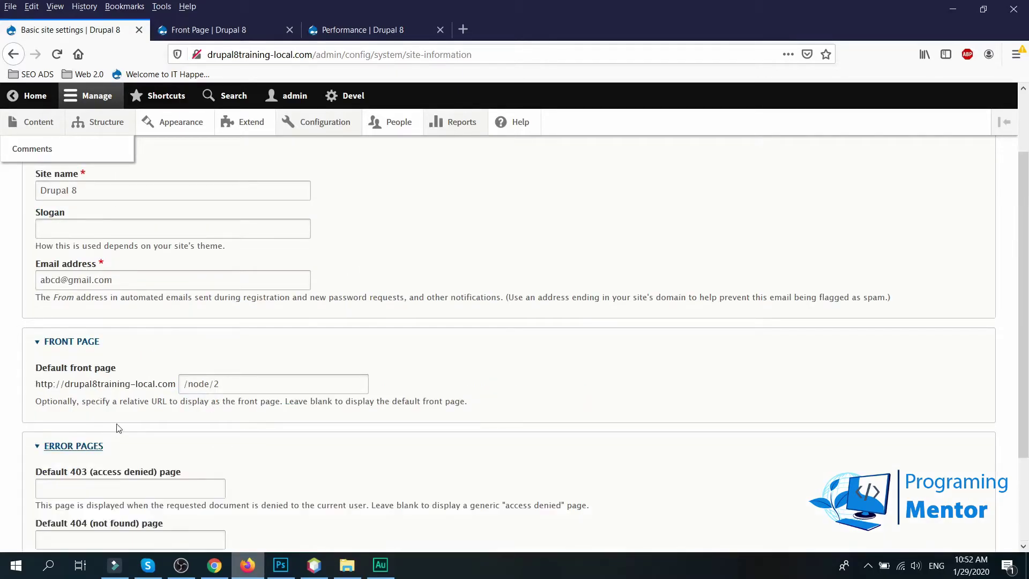
scroll(119, 428, "down", 2)
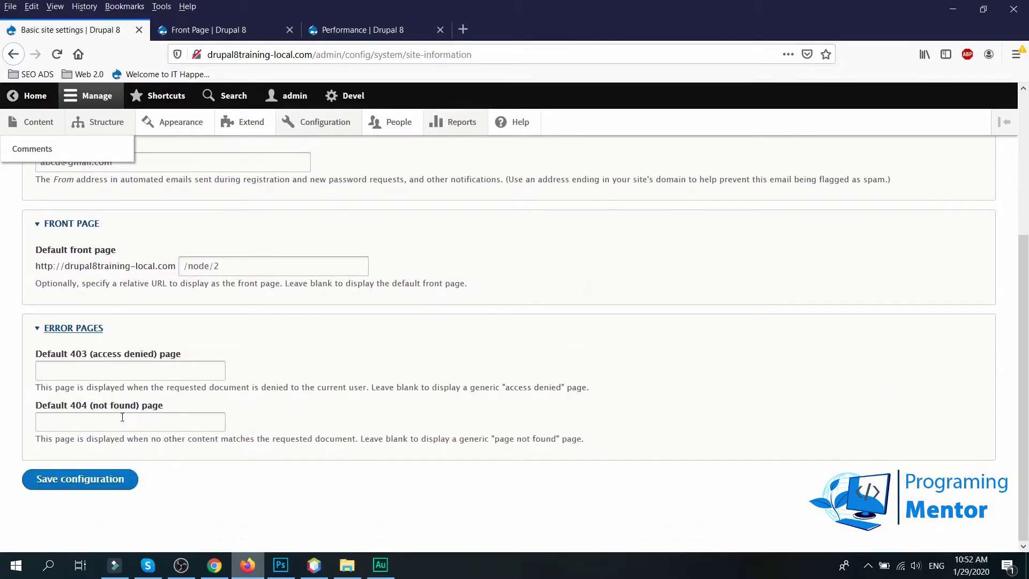
left_click(74, 370)
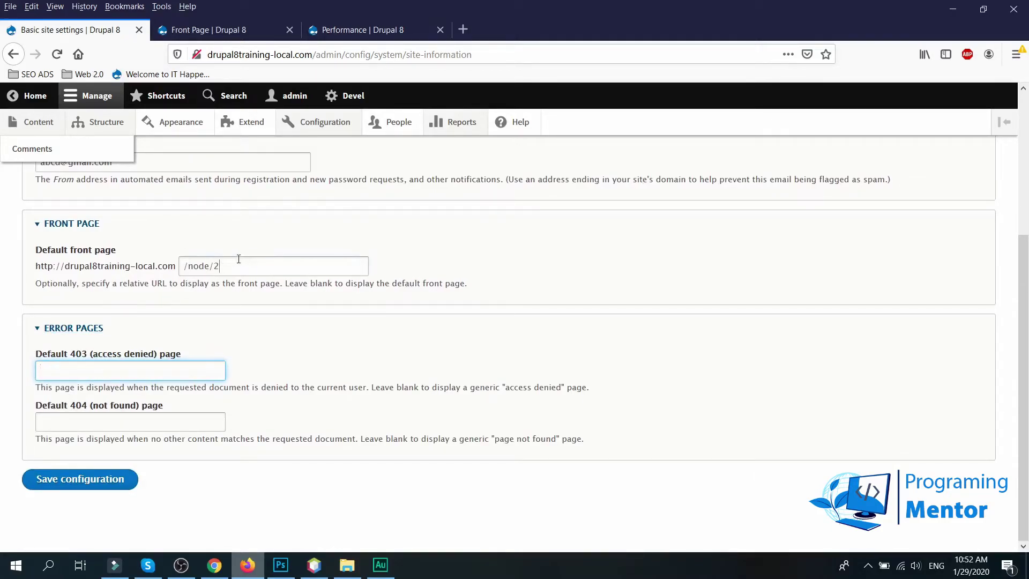
triple_click(184, 264)
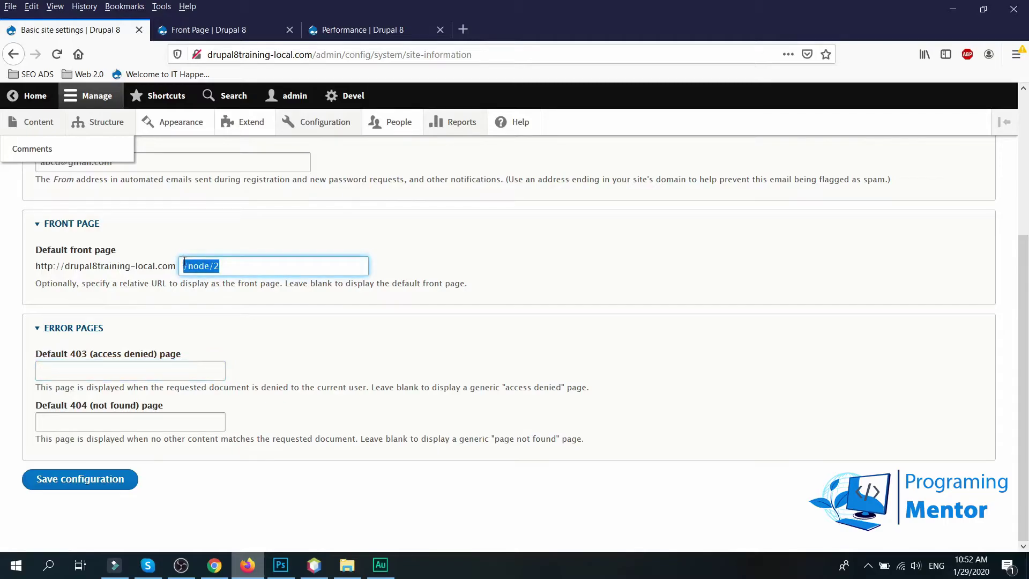
left_click(109, 377)
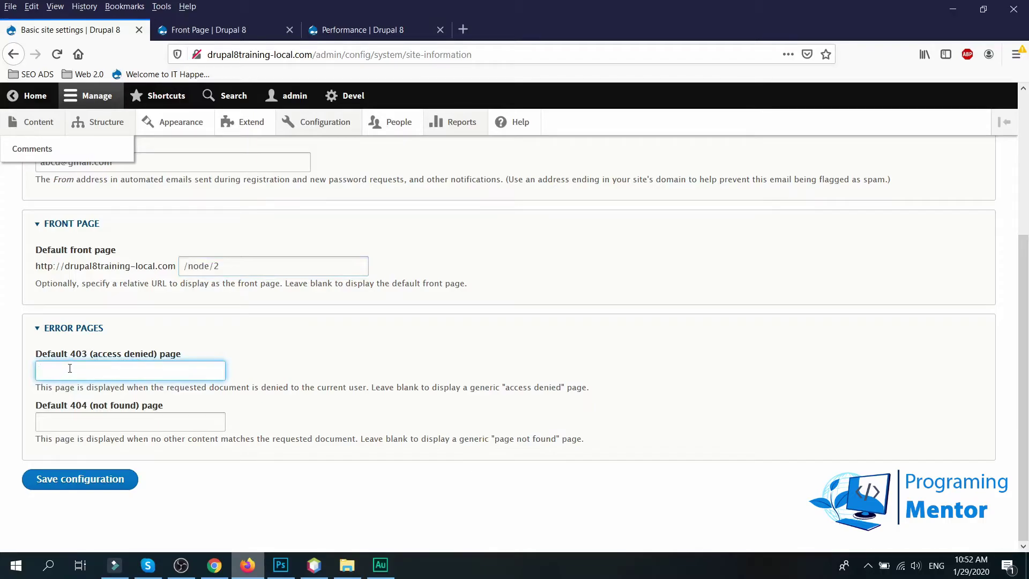
left_click(107, 423)
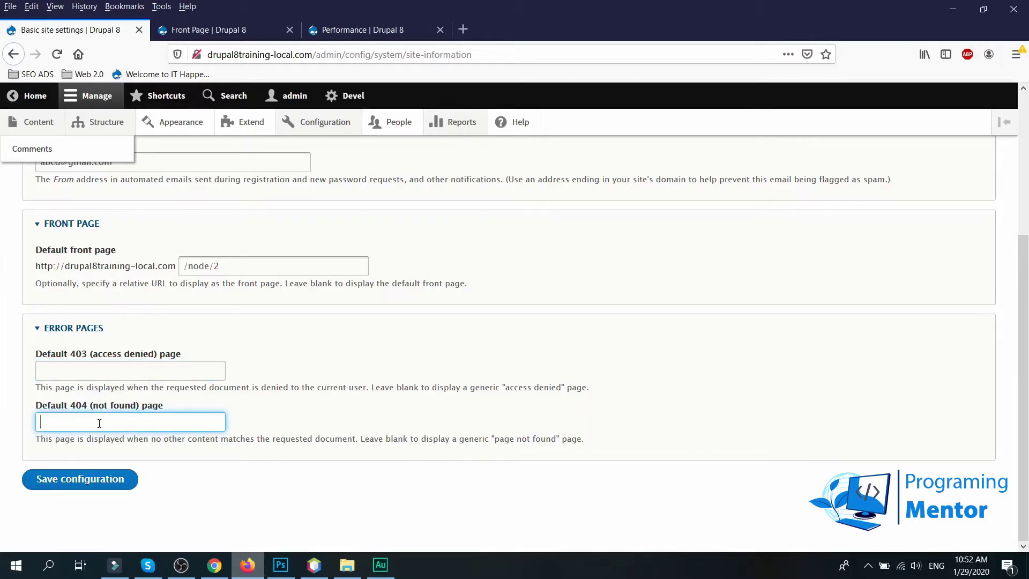
left_click(86, 479)
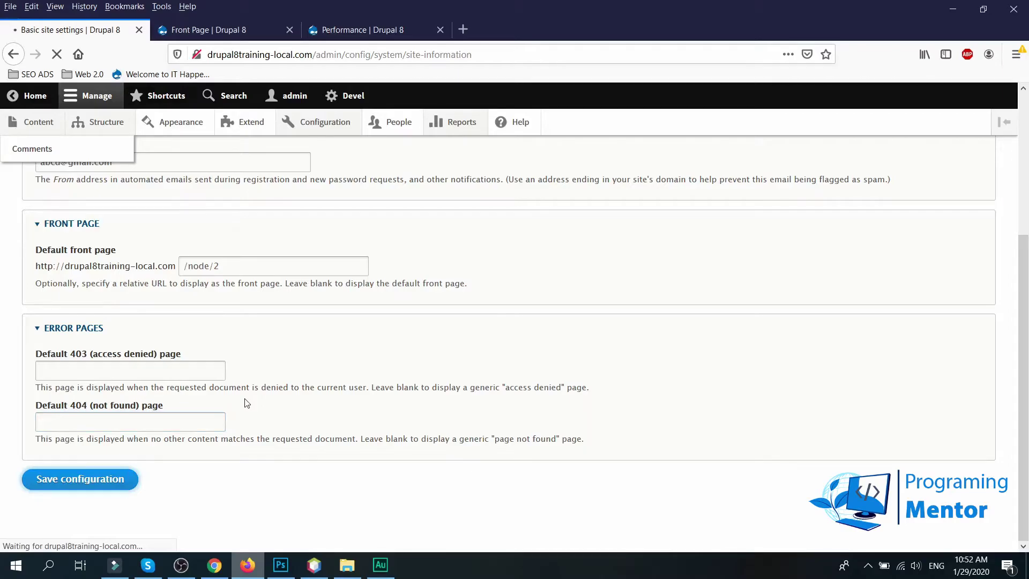
Switch to Chrome and reload the site's home page to check which page is used as the front page.
left_click(210, 568)
left_click(58, 34)
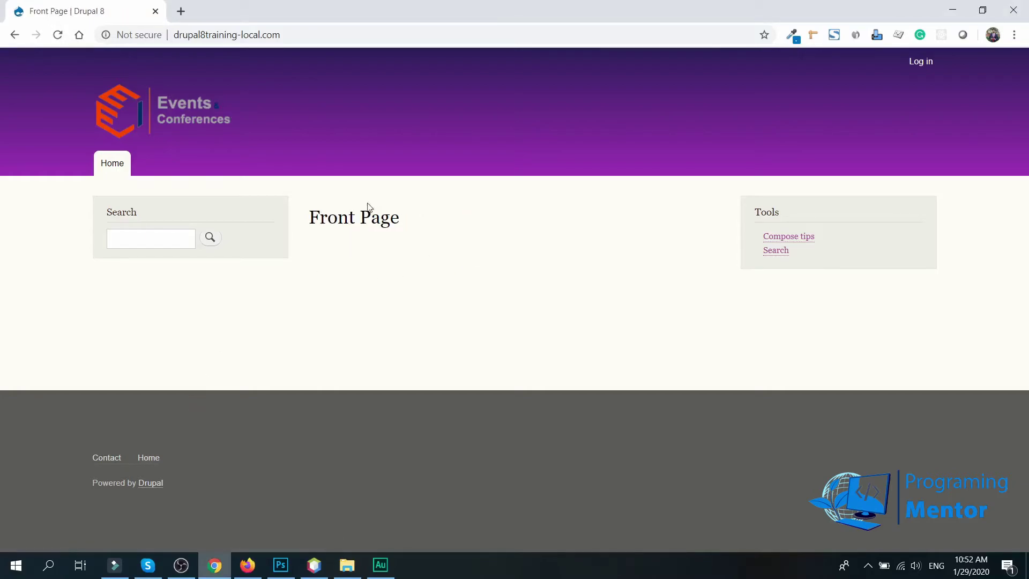
left_click_drag(308, 217, 414, 213)
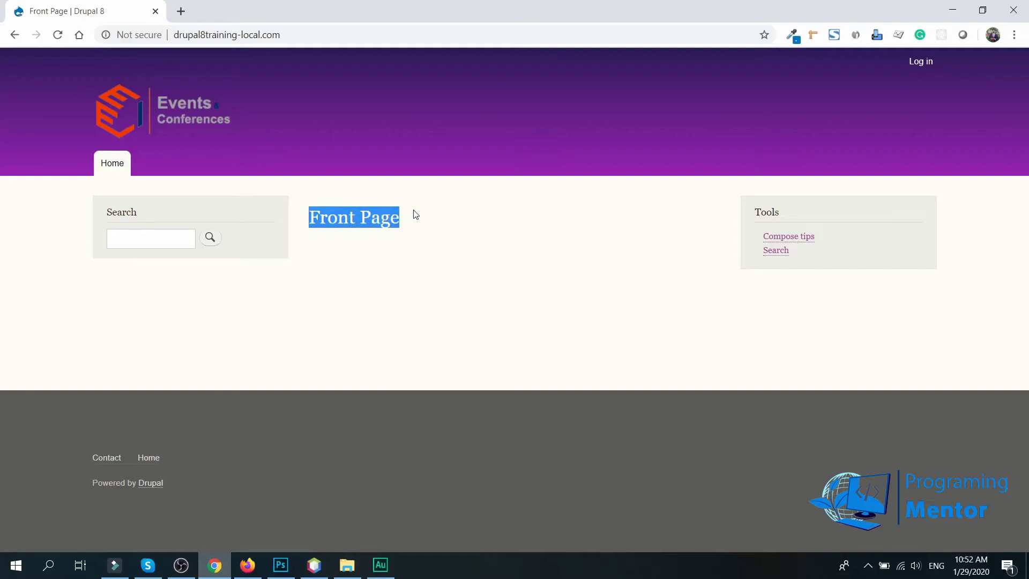
left_click(416, 298)
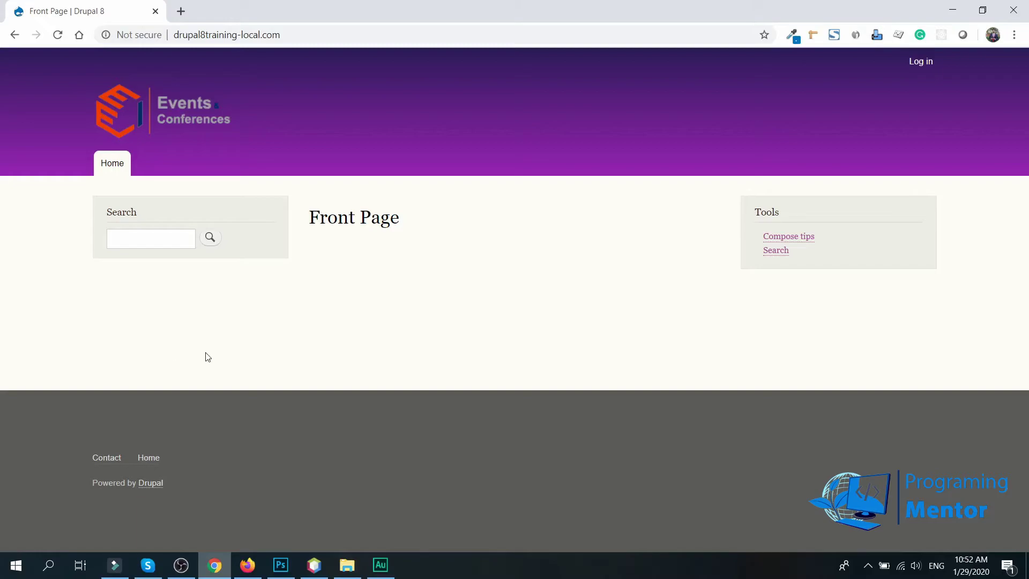
left_click_drag(314, 219, 444, 307)
left_click(444, 307)
Switch to Firefox and review the Front Page node's edit form, its title and the blocks around it.
left_click(248, 565)
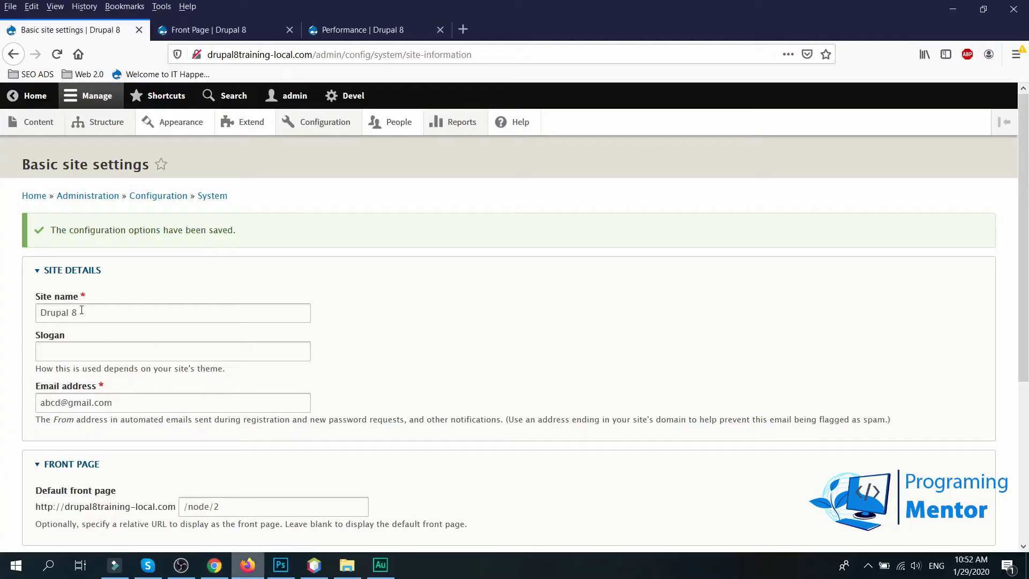
left_click(203, 30)
left_click(353, 424)
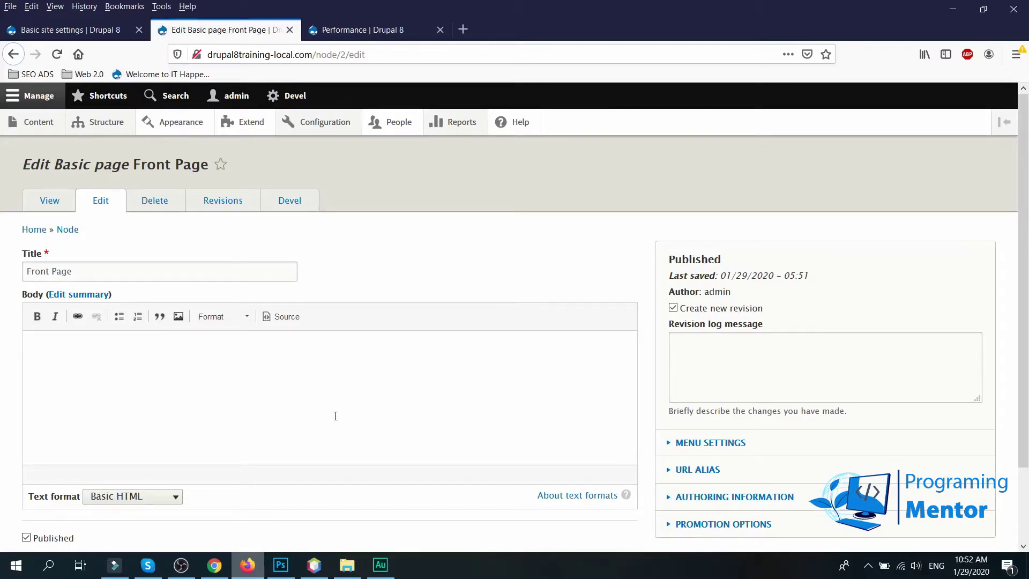
left_click(14, 54)
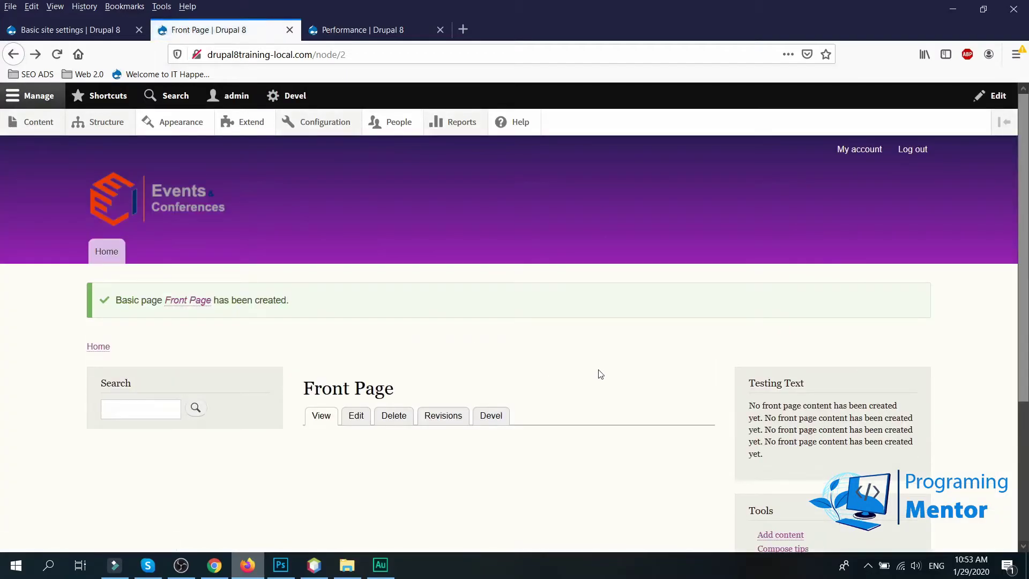
mouse_move(271, 381)
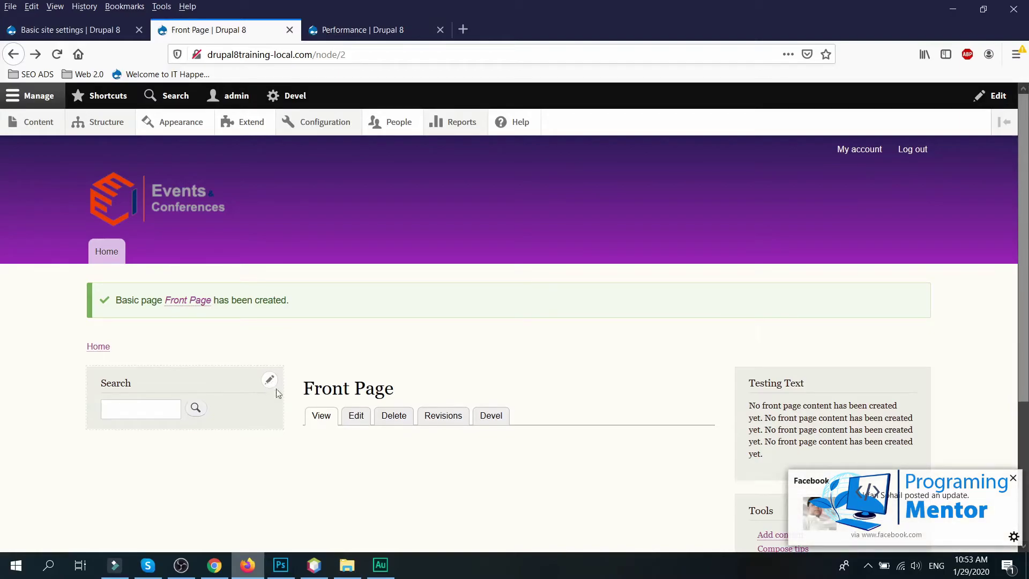
left_click(1013, 478)
mouse_move(825, 390)
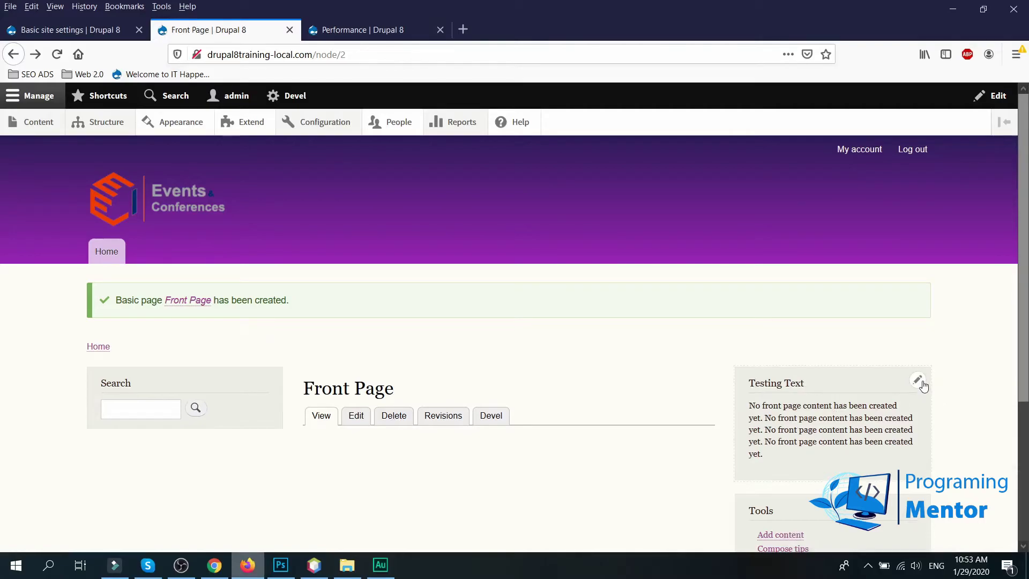
triple_click(318, 395)
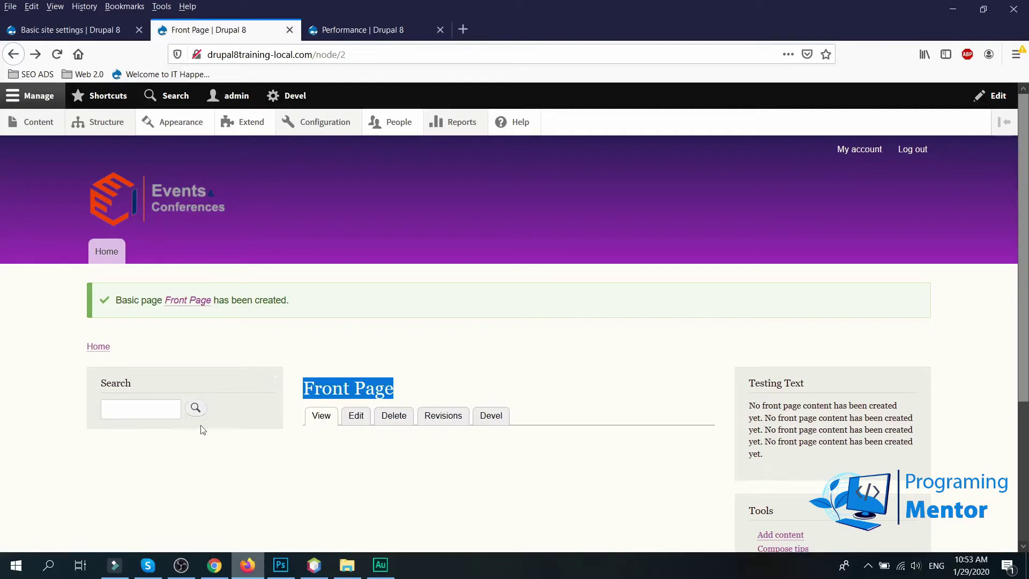
Switch to Chrome and examine the title and layout of the site's front page as an anonymous visitor.
left_click(214, 565)
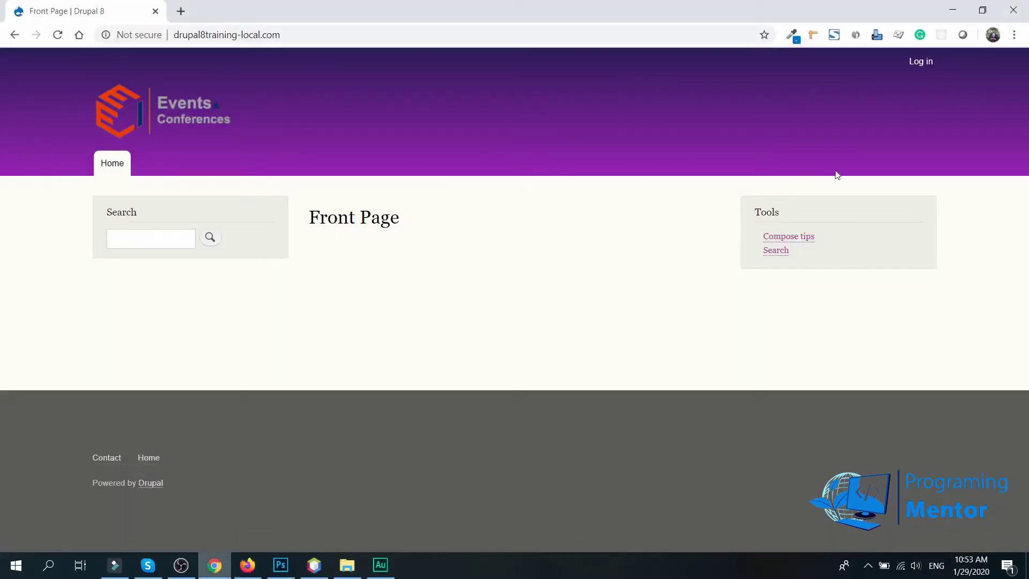
left_click_drag(318, 213, 425, 214)
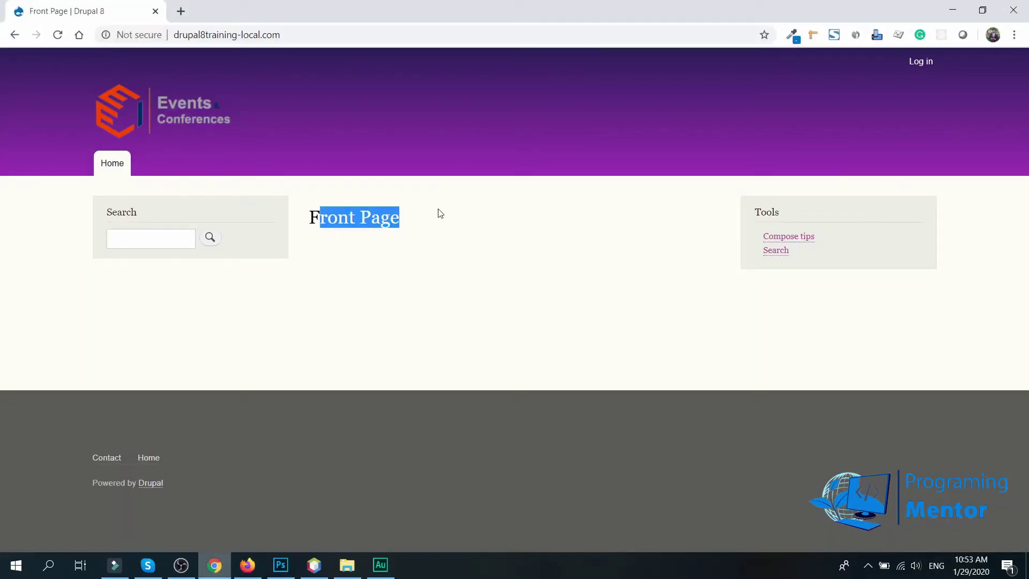
left_click(434, 215)
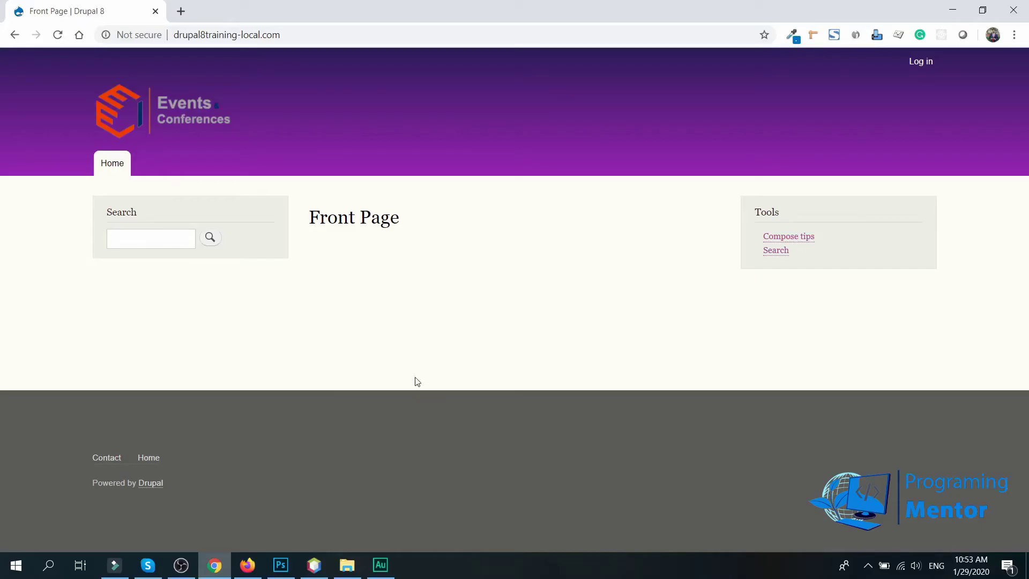
Switch to Firefox and open the Front Page node for editing.
left_click(247, 565)
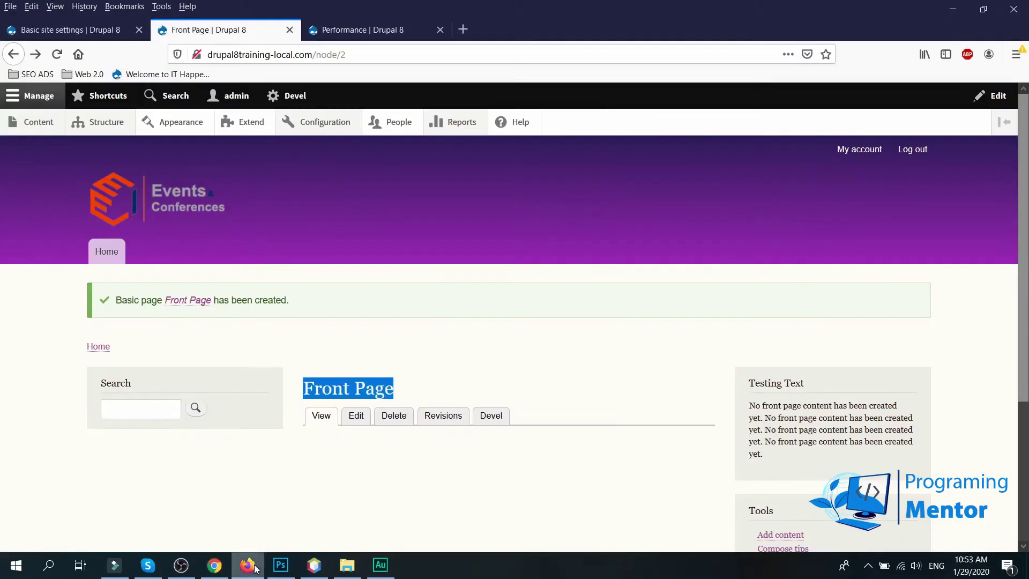
left_click(341, 471)
scroll(332, 424, "down", 2)
left_click(357, 350)
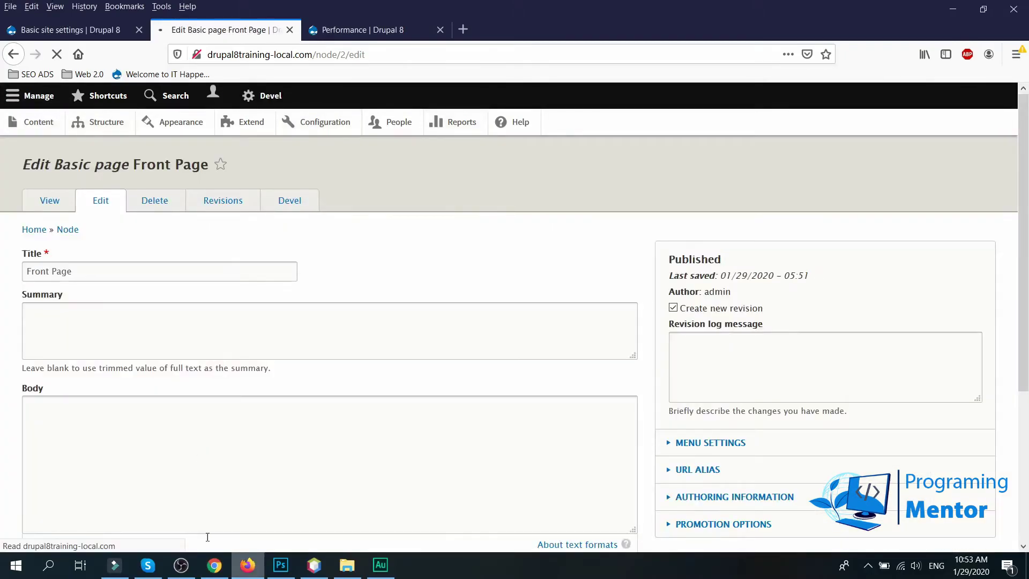
Search the web for "lorem ipsum" in a new tab and copy the description text of the loremipsum.io result.
left_click(465, 31)
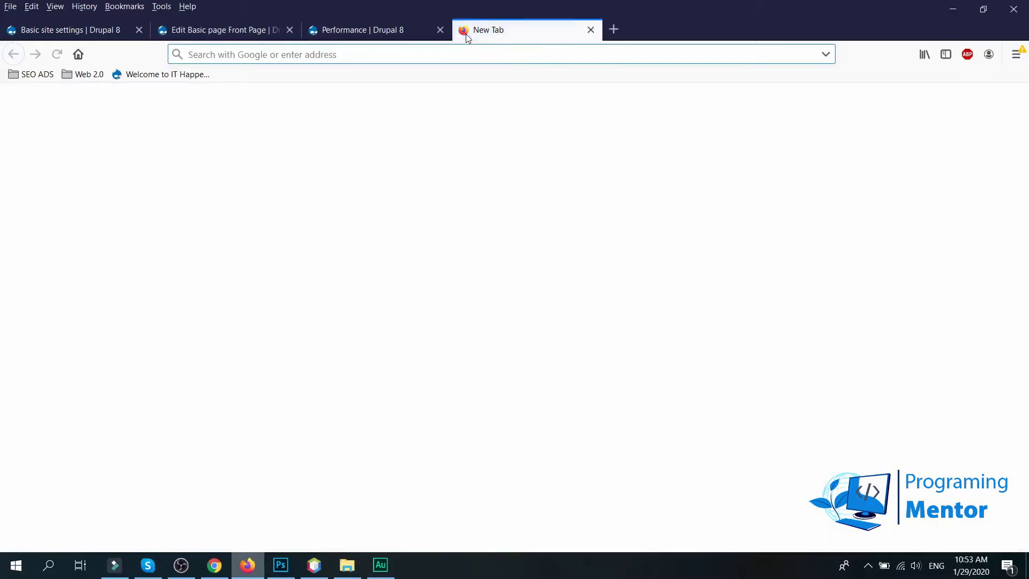
type("loream i")
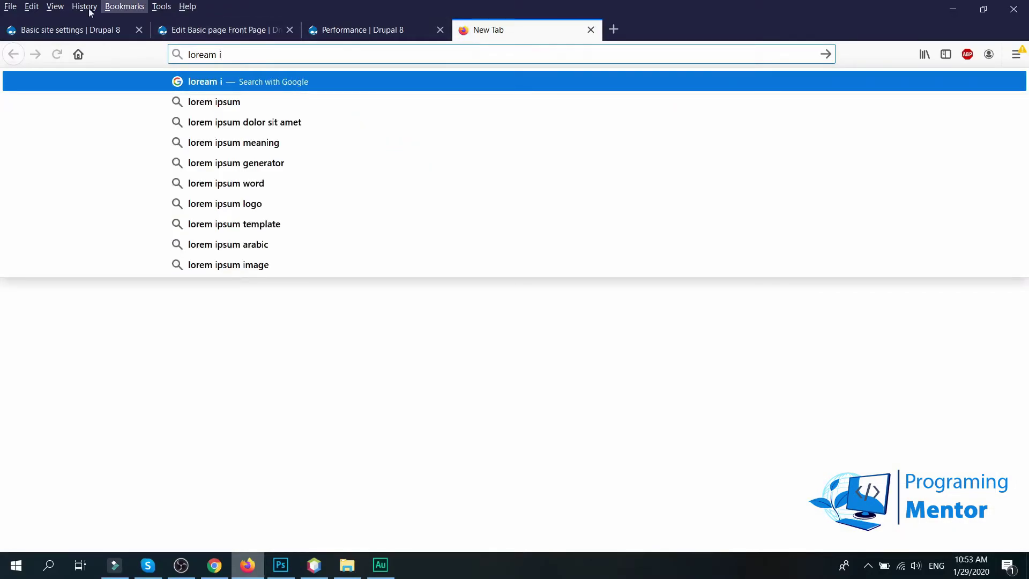
left_click(214, 108)
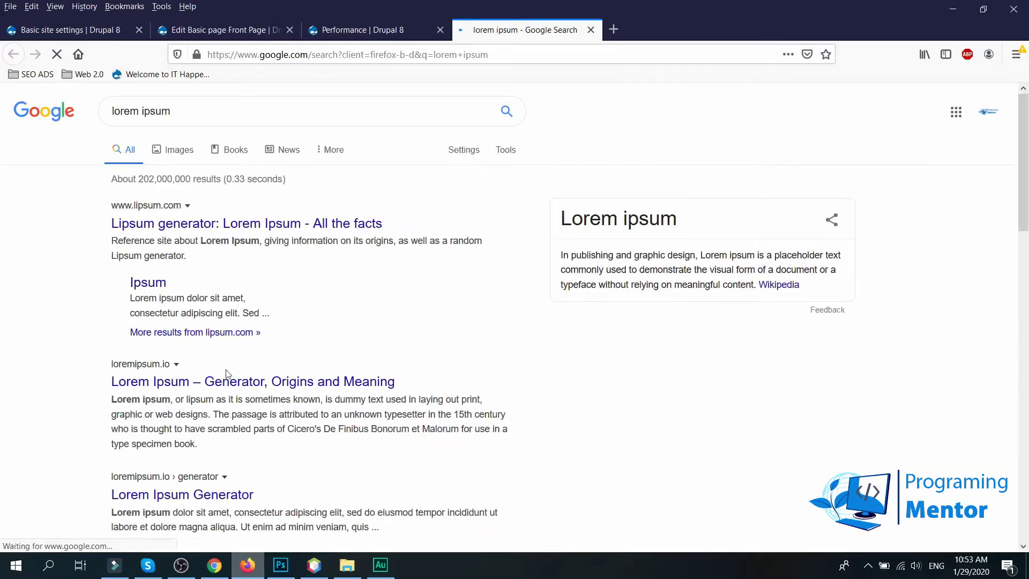
left_click_drag(197, 444, 112, 403)
key("ctrl+c")
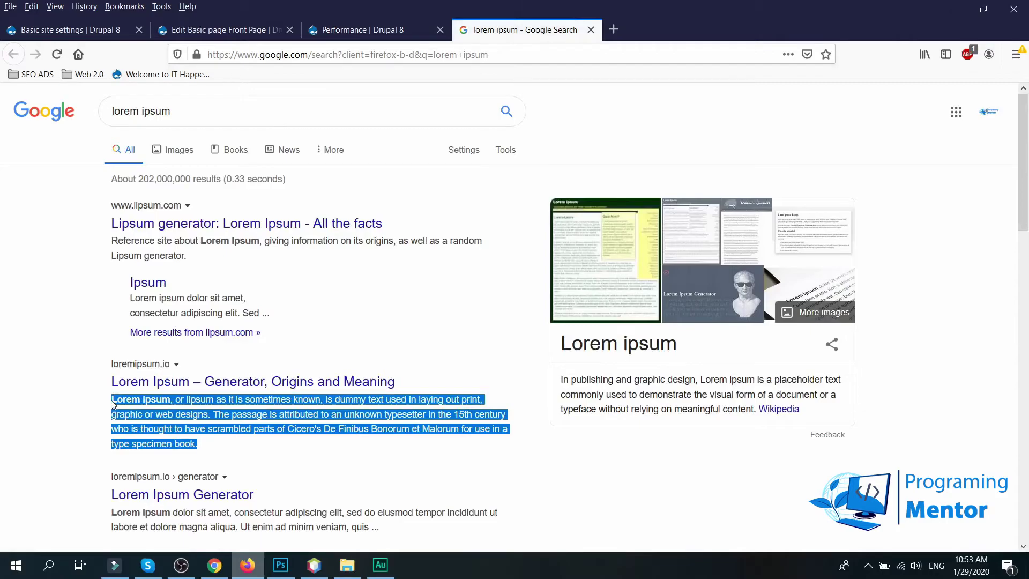
Return to the Front Page edit form and paste the copied lorem ipsum paragraph into the Body.
left_click(205, 30)
left_click(207, 393)
key("ctrl+v")
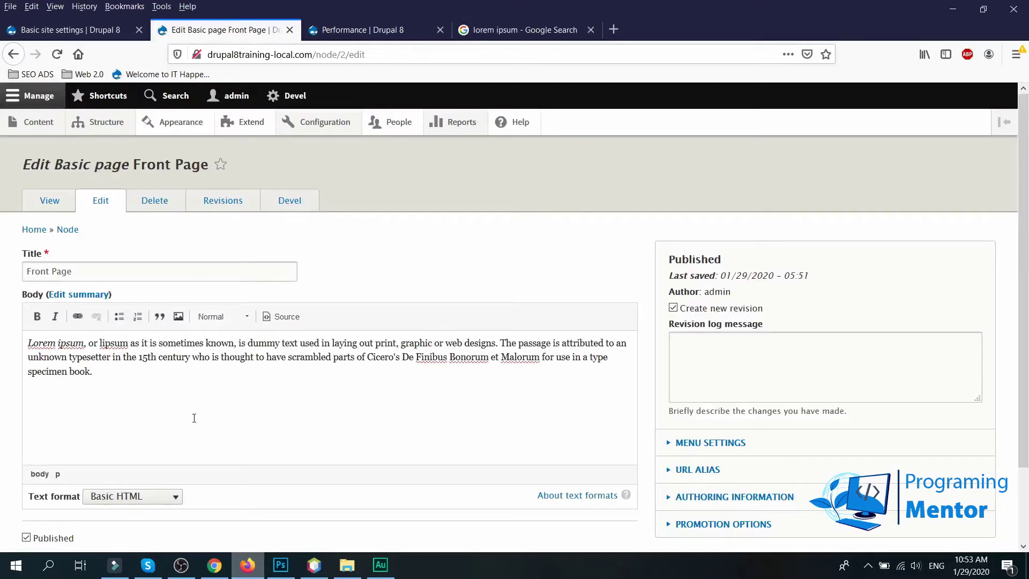
Set the body's text format to Full HTML and save the Front Page node.
scroll(193, 418, "down", 2)
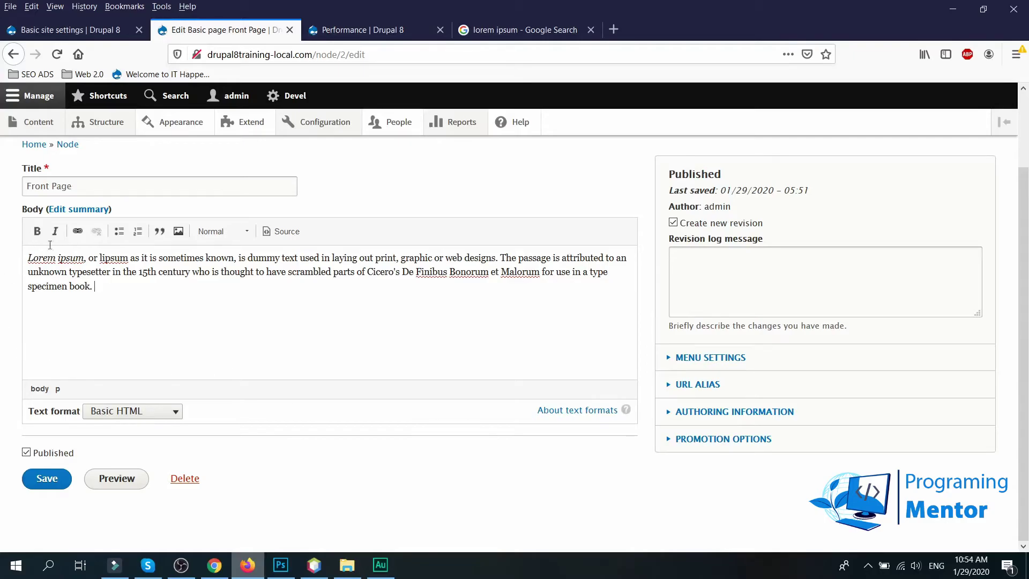
left_click(177, 418)
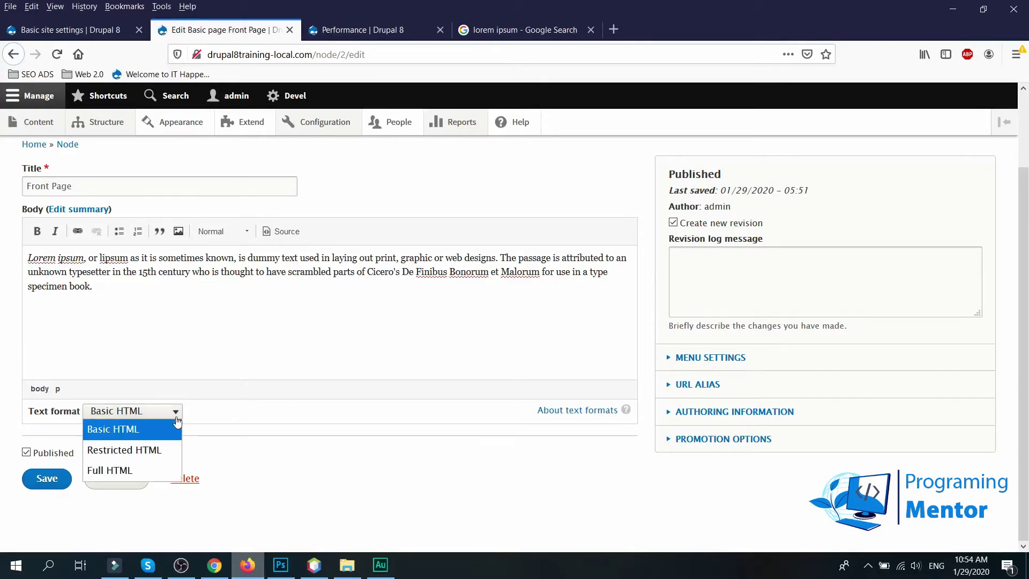
left_click(151, 481)
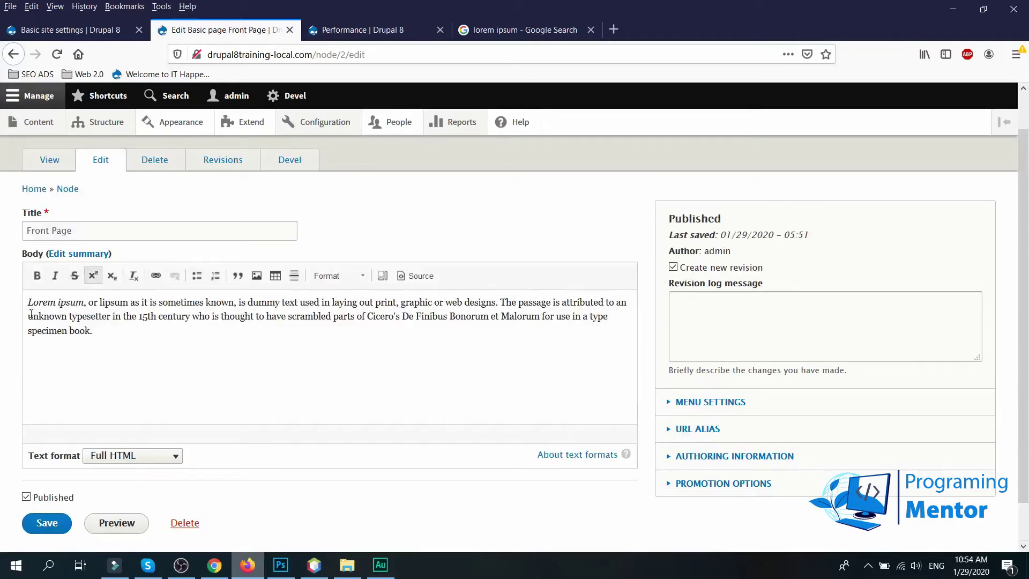
scroll(421, 268, "down", 1)
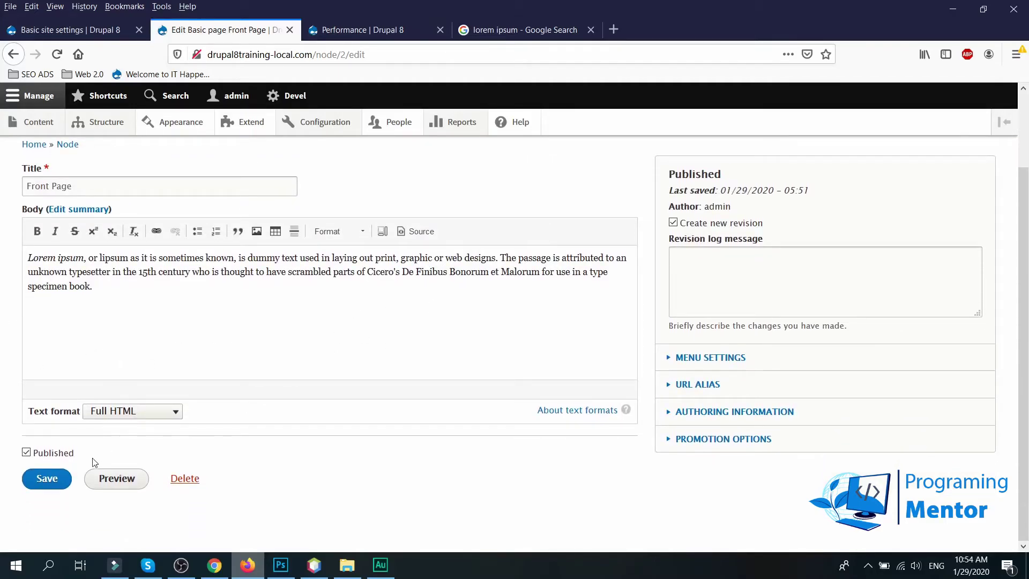
left_click(47, 478)
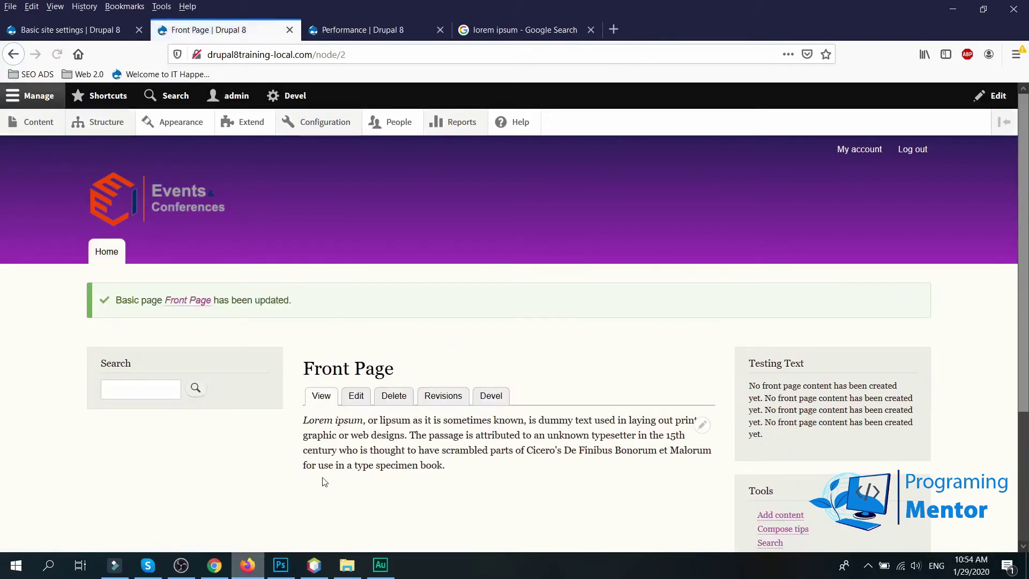
Switch to Chrome, reload the site's home page and check its body text as an anonymous visitor.
left_click(215, 565)
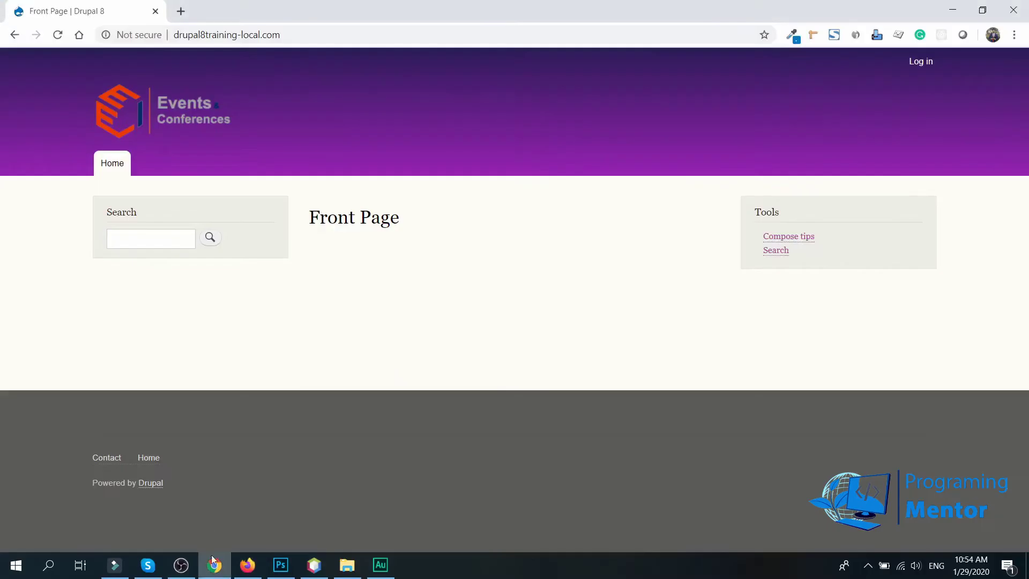
left_click(58, 36)
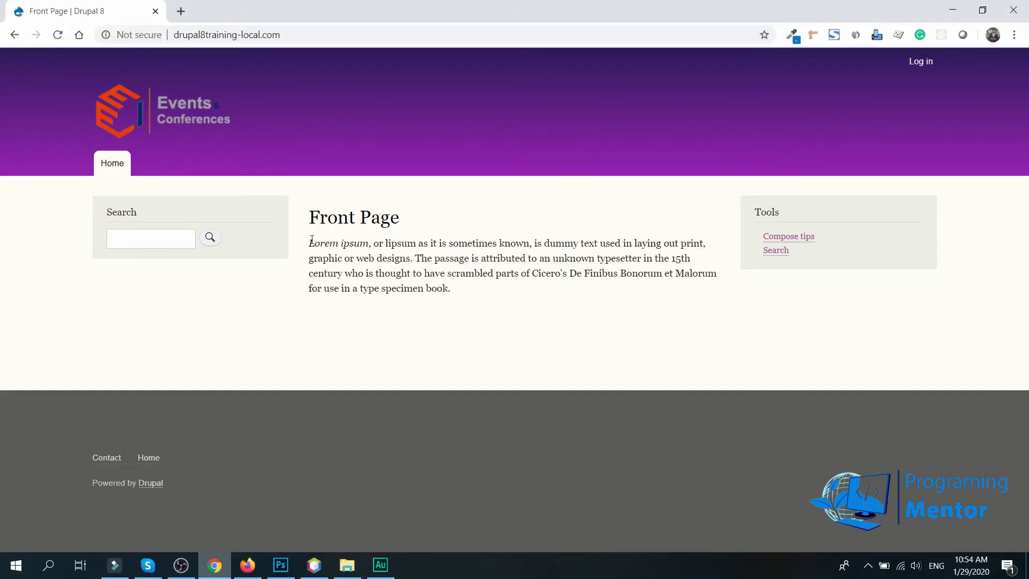
mouse_move(311, 240)
left_mouse_down()
mouse_move(482, 298)
mouse_move(310, 243)
left_mouse_up()
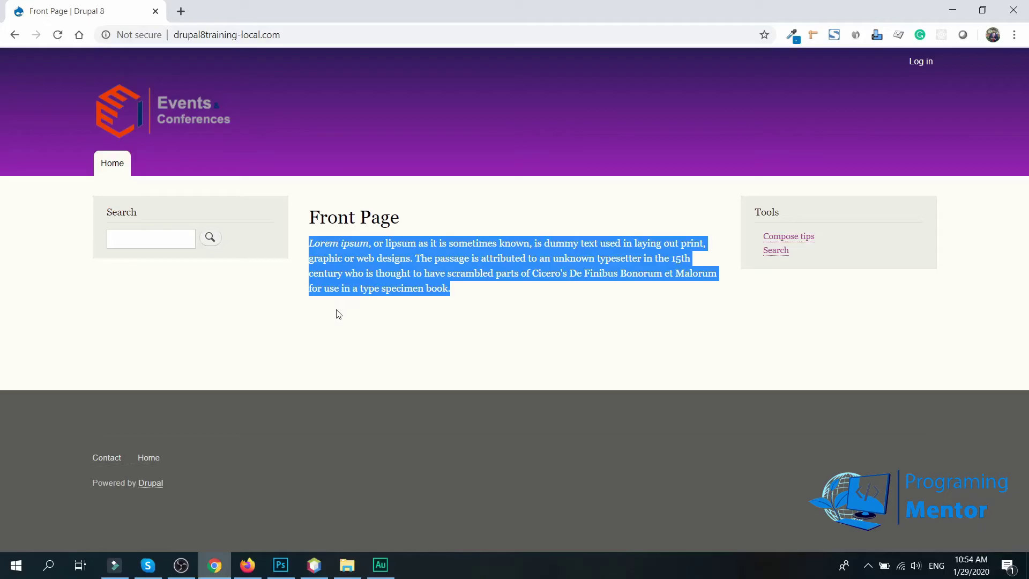
Switch to Firefox and review the site details, front page and error page sections of the basic site settings.
left_click(245, 567)
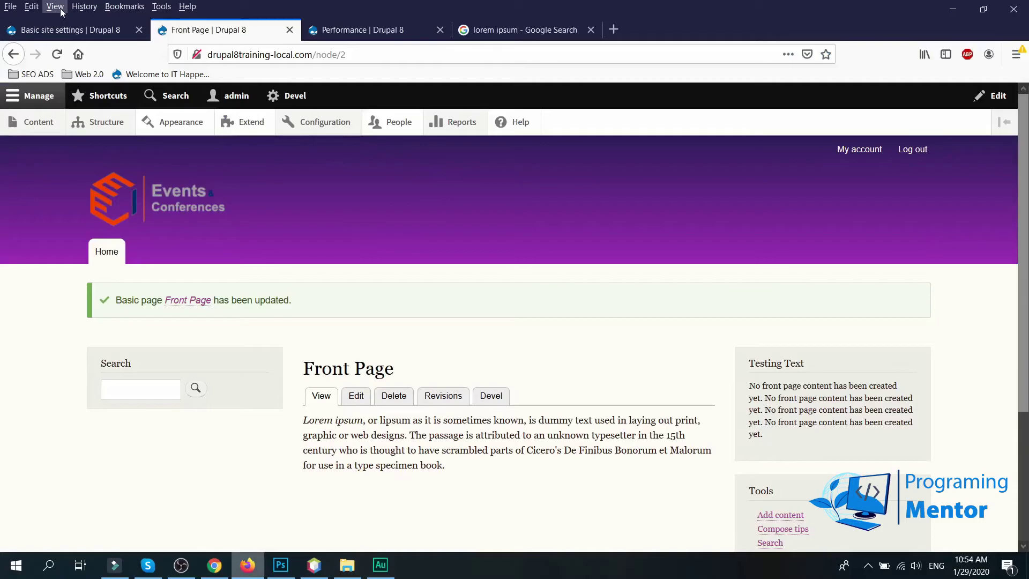
left_click(70, 30)
scroll(198, 293, "down", 2)
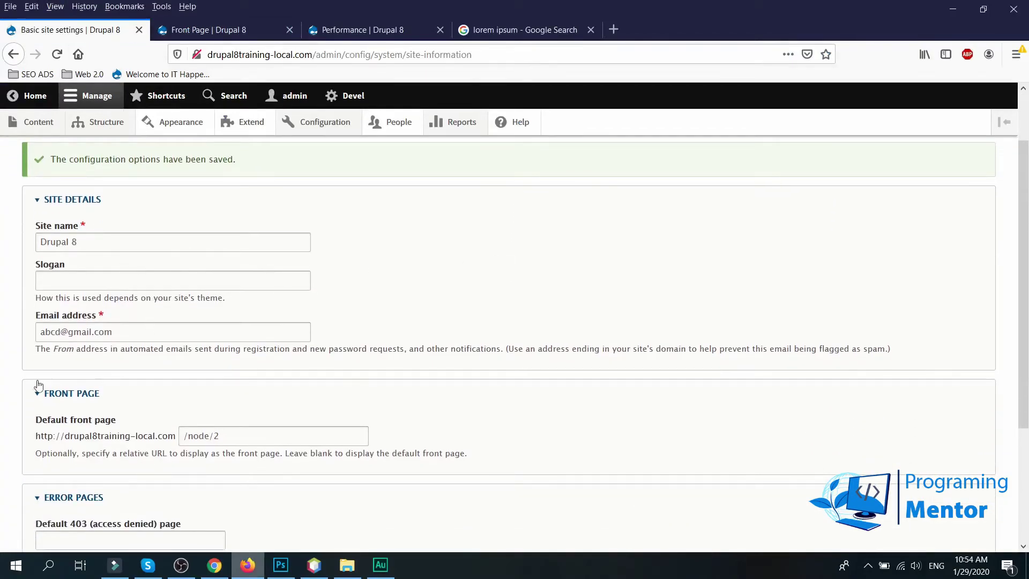
scroll(172, 379, "down", 5)
scroll(172, 379, "up", 7)
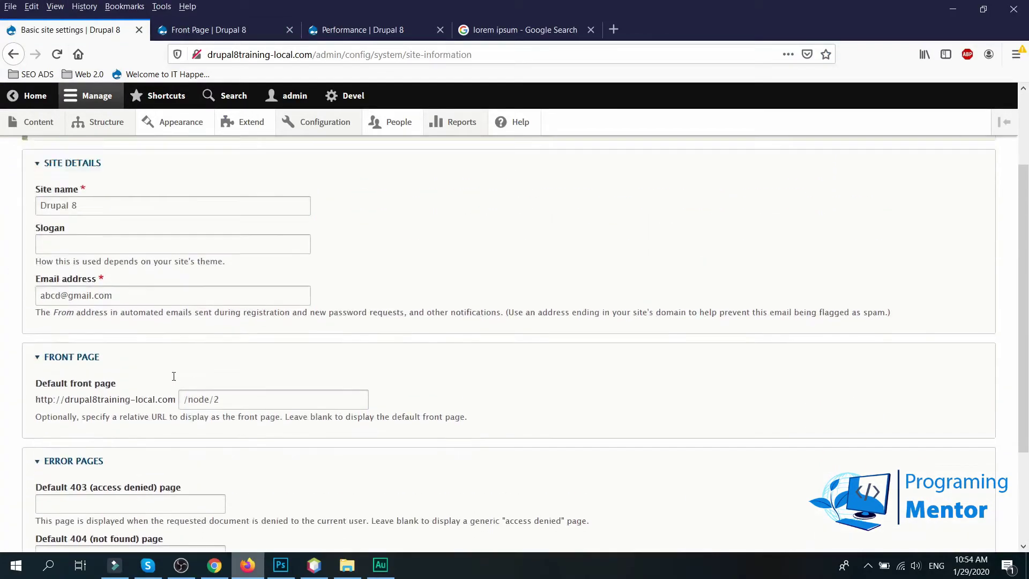
Open the Cron settings from the site's Configuration overview and review the run, logging and interval options.
left_click(331, 125)
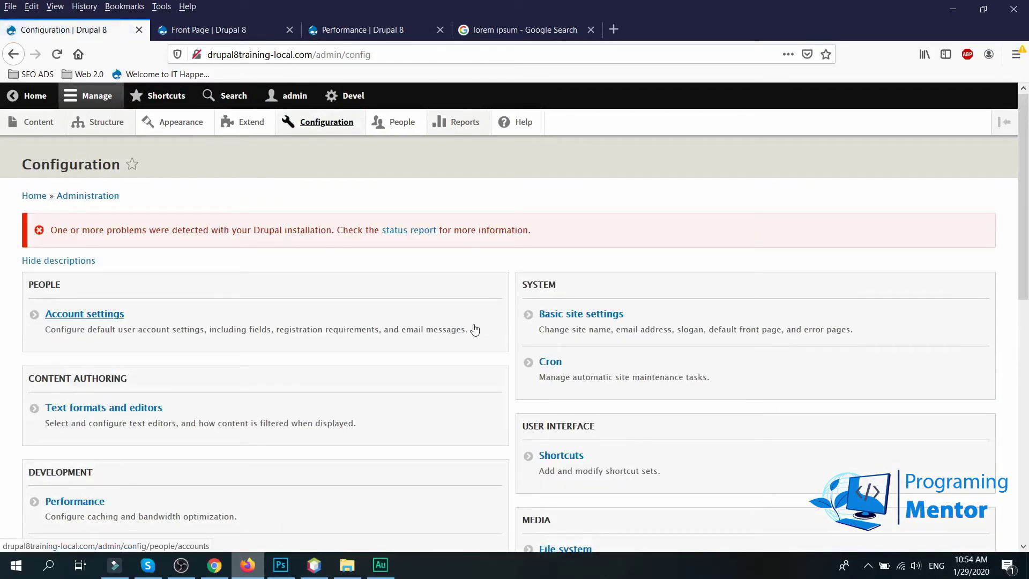
scroll(475, 329, "down", 3)
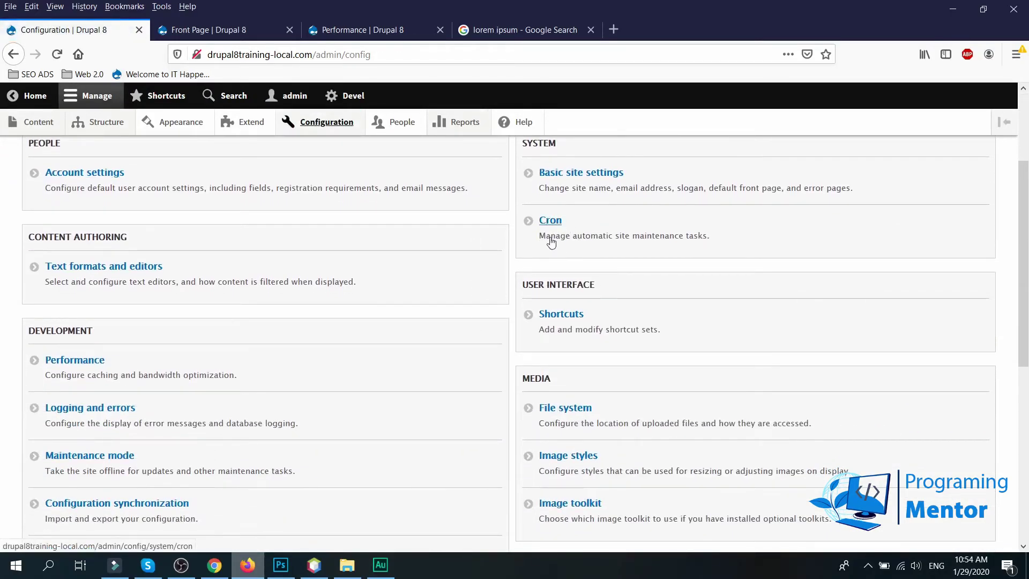
left_click(552, 221)
left_click(549, 222)
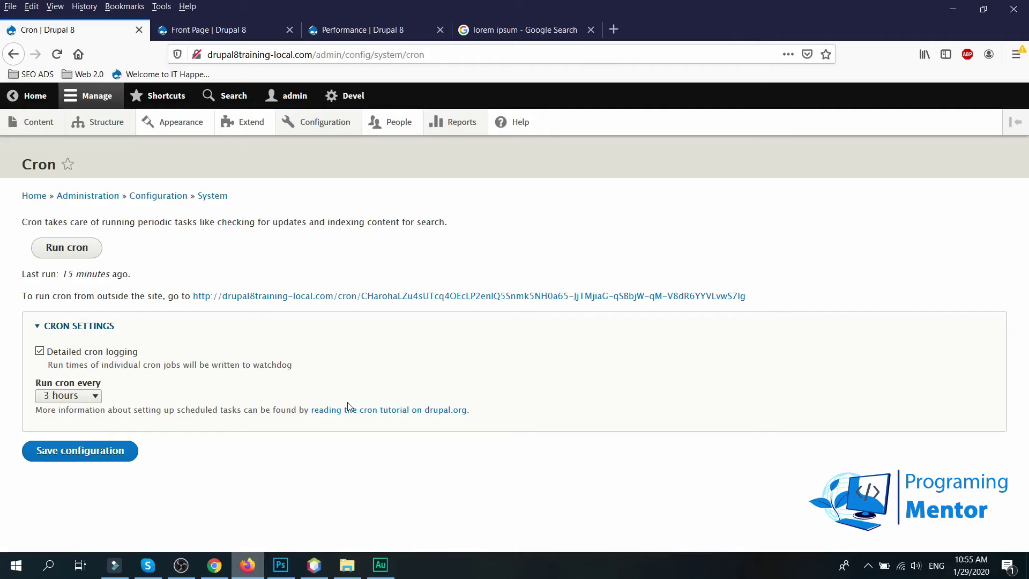
Return to the Configuration overview and review its remaining sections, from user interface and media to search, regional and web services.
left_click(13, 54)
scroll(521, 375, "down", 4)
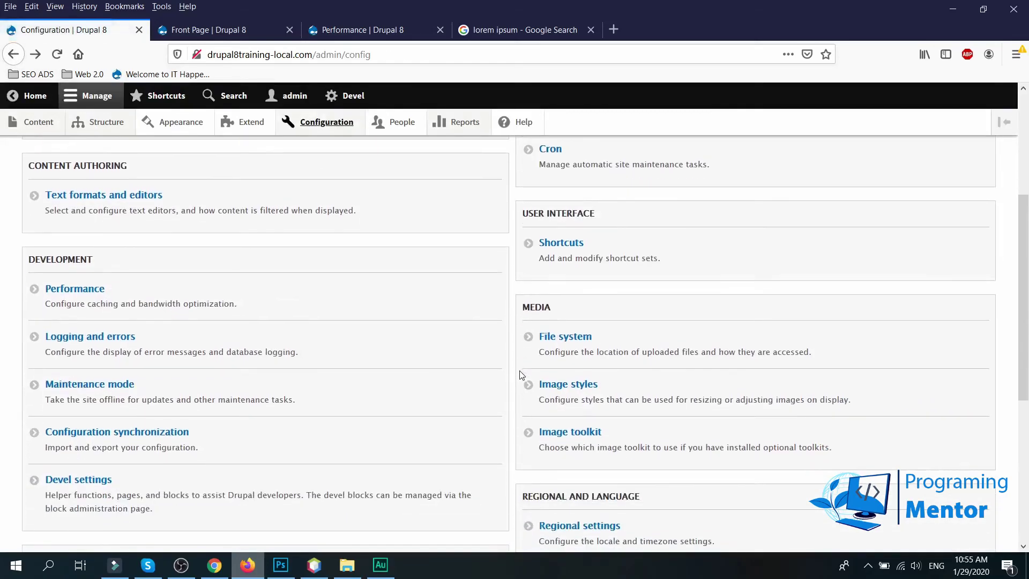
scroll(521, 374, "down", 3)
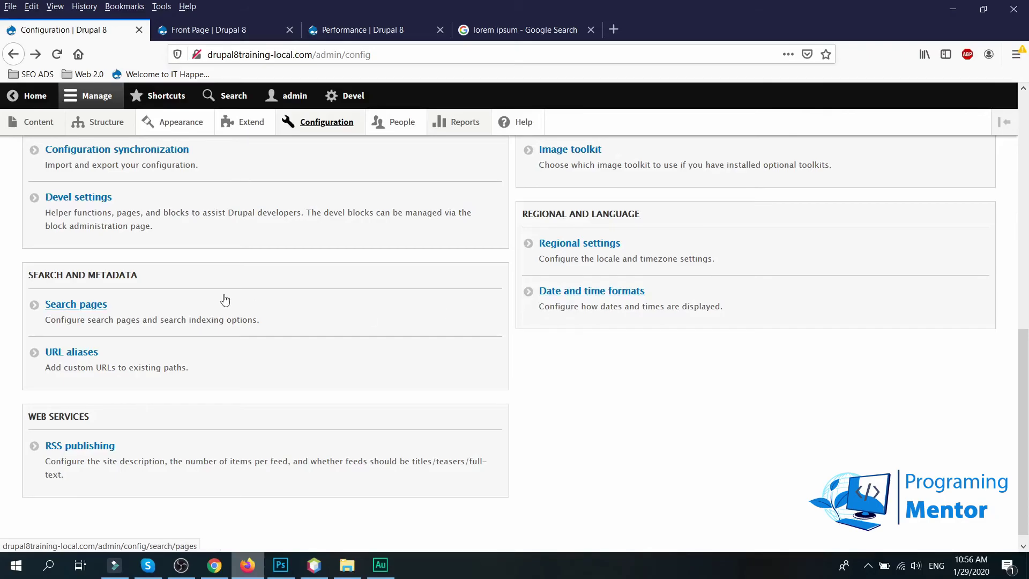
scroll(223, 322, "up", 10)
scroll(236, 352, "down", 3)
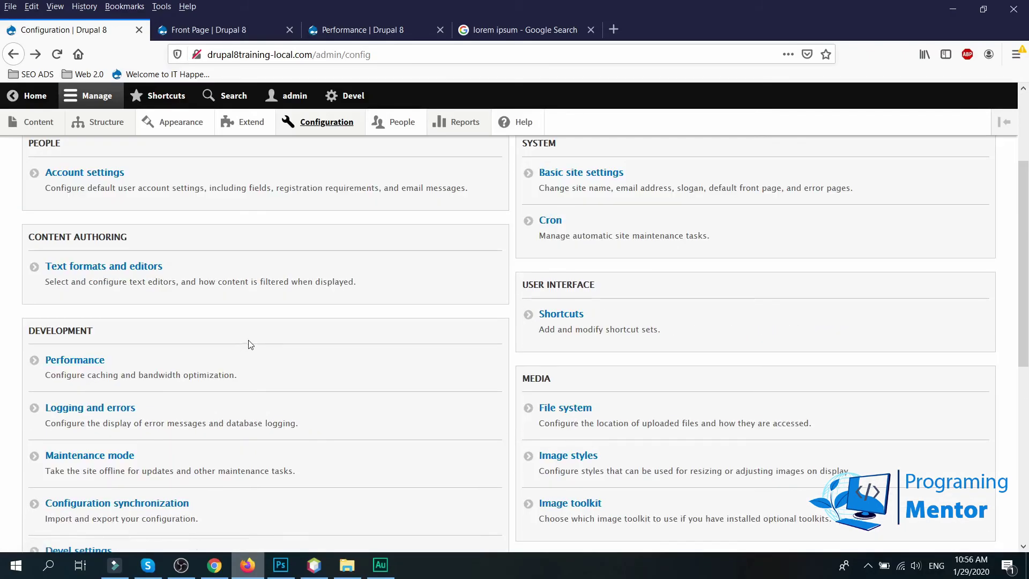